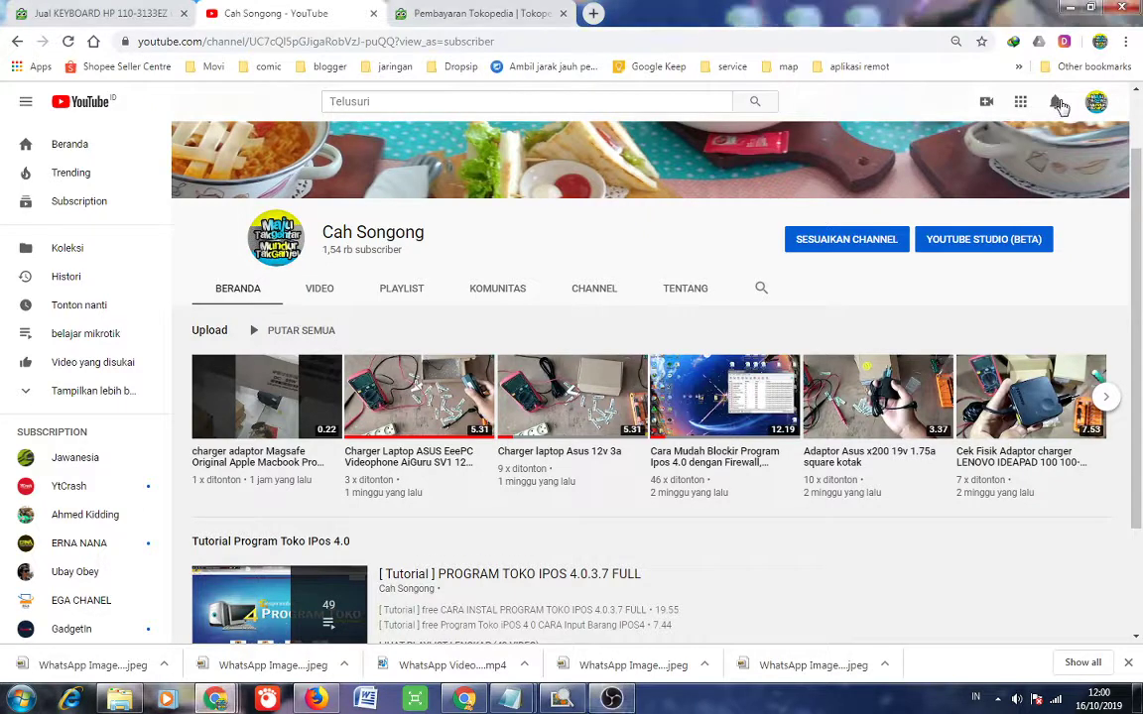
Open the viewer comment asking about PPN items from YouTube notifications, then minimize Chrome.
{"action": "left_click", "coordinate": [1055, 102]}
{"action": "scroll", "coordinate": [854, 298], "scroll_direction": "down", "scroll_amount": 4}
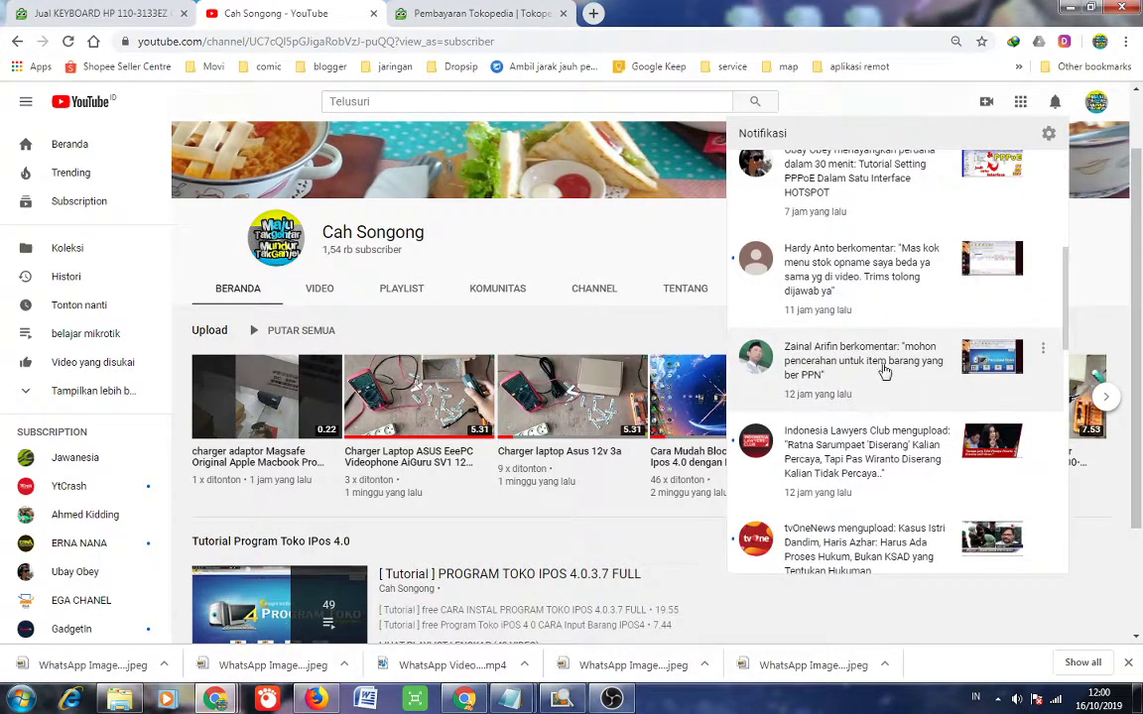
{"action": "left_click", "coordinate": [885, 363]}
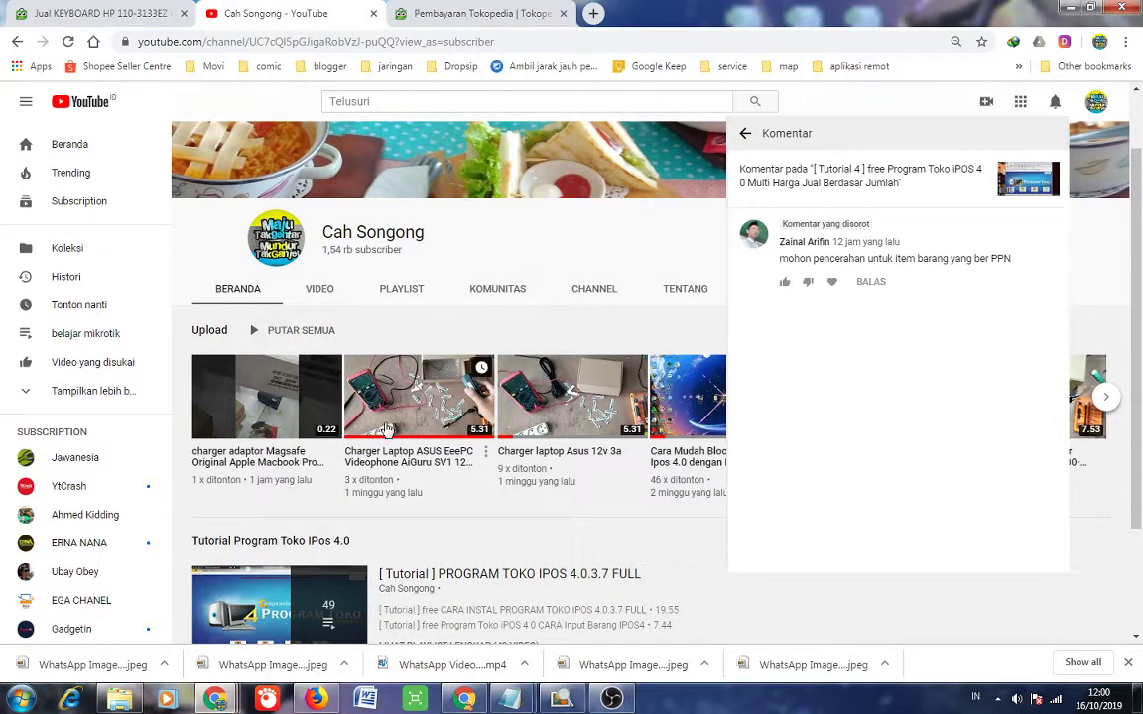
{"action": "left_click", "coordinate": [1071, 9]}
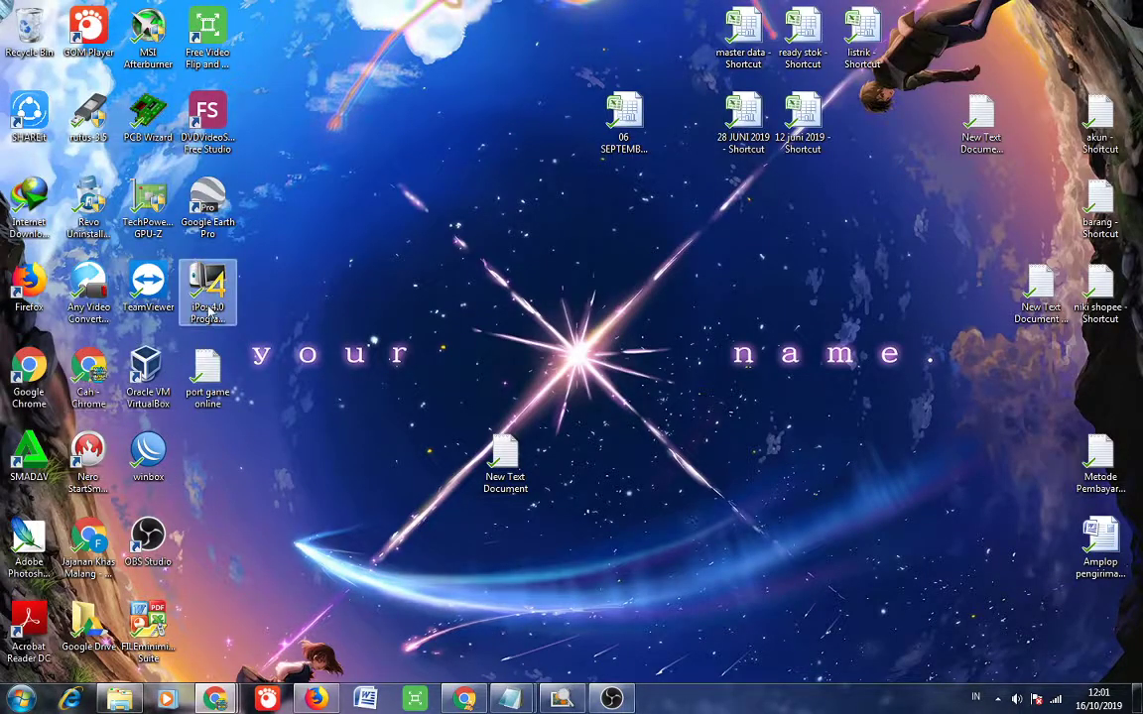
Launch iPos 4.0, connect to the local Toserba database, and log in as admin.
{"action": "left_click", "coordinate": [208, 310]}
{"action": "double_click", "coordinate": [208, 298]}
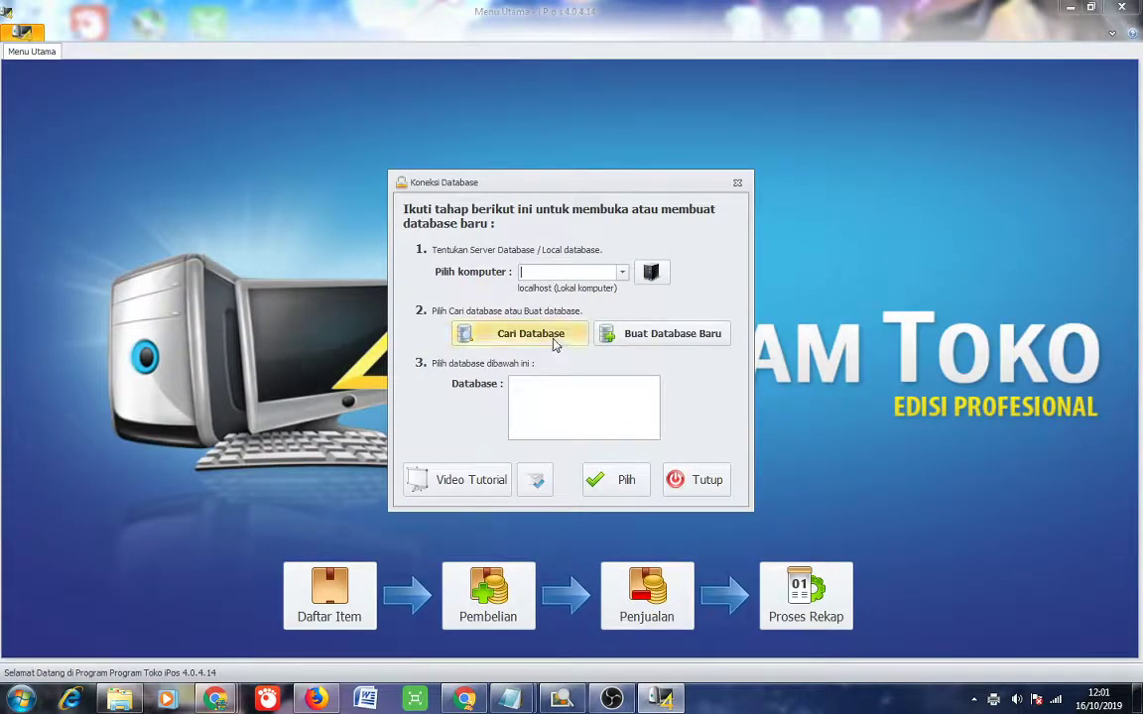
{"action": "left_click", "coordinate": [556, 338]}
{"action": "left_click", "coordinate": [596, 398]}
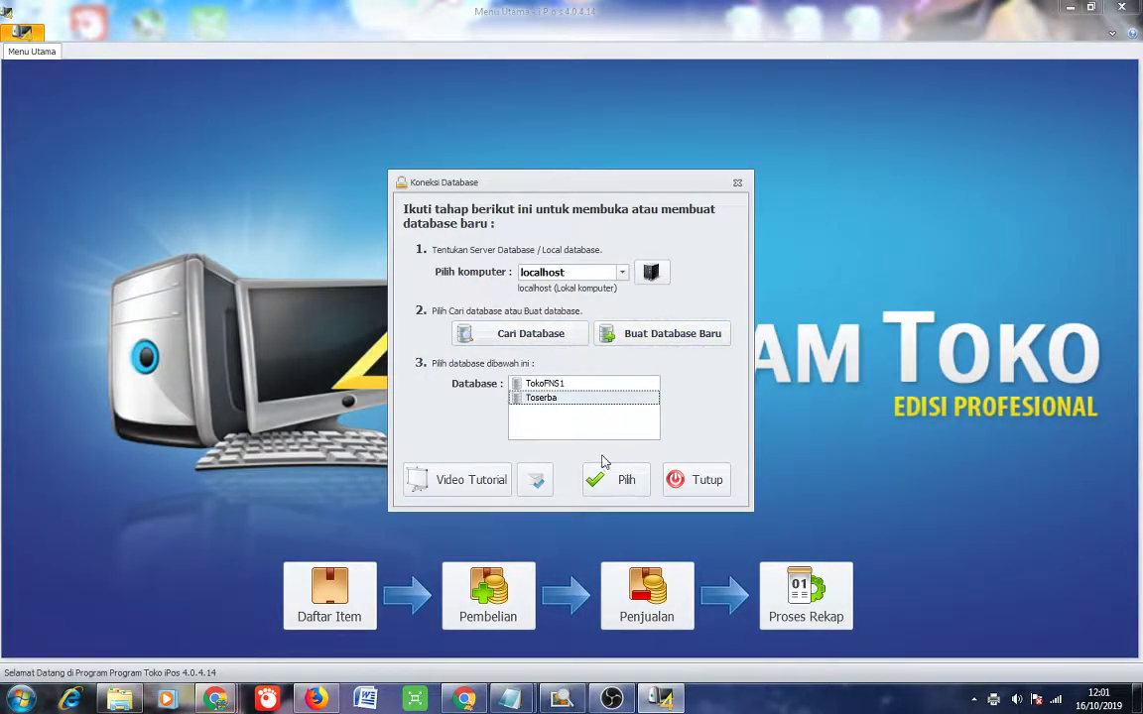
{"action": "left_click", "coordinate": [619, 480]}
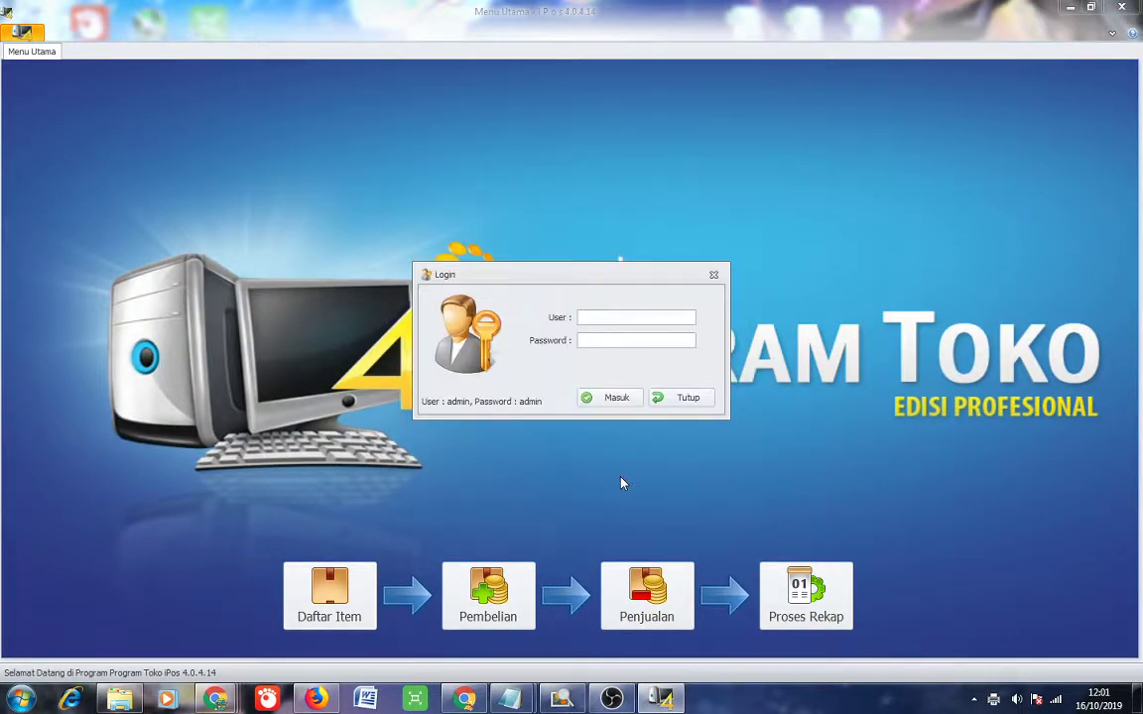
{"action": "type", "text": "admin"}
{"action": "key", "text": "Return"}
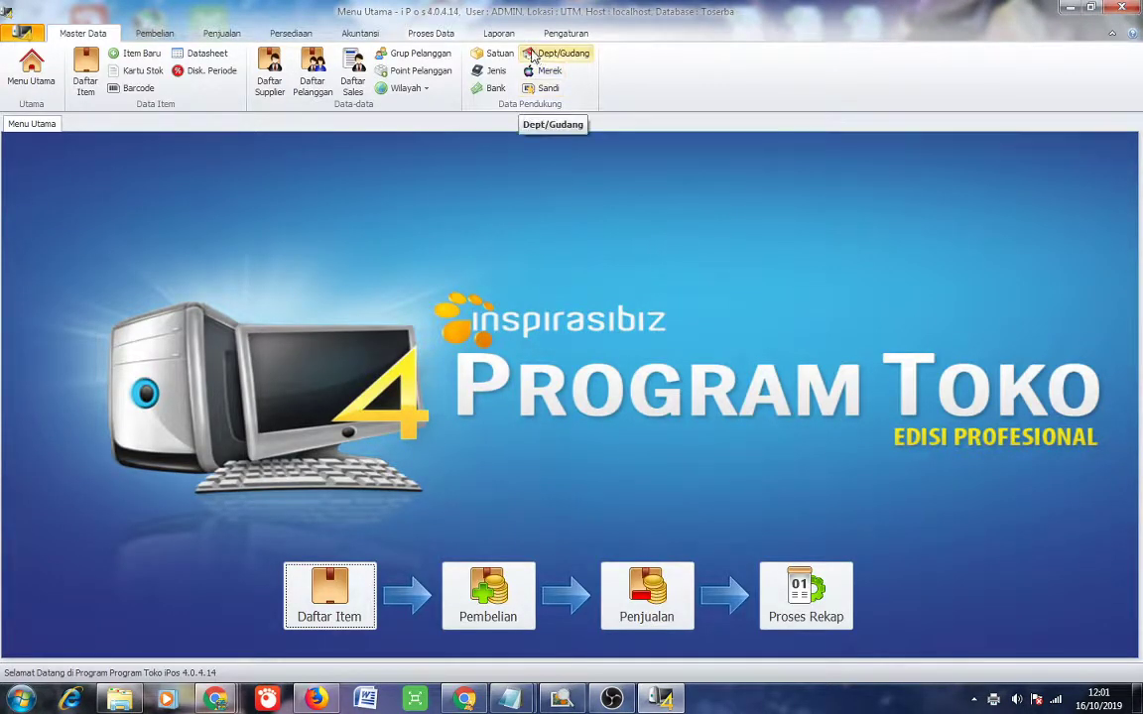
Turn on Pajak Pada Menu Penjualan at 10% in the Umum 2 general settings and save.
{"action": "left_click", "coordinate": [563, 35]}
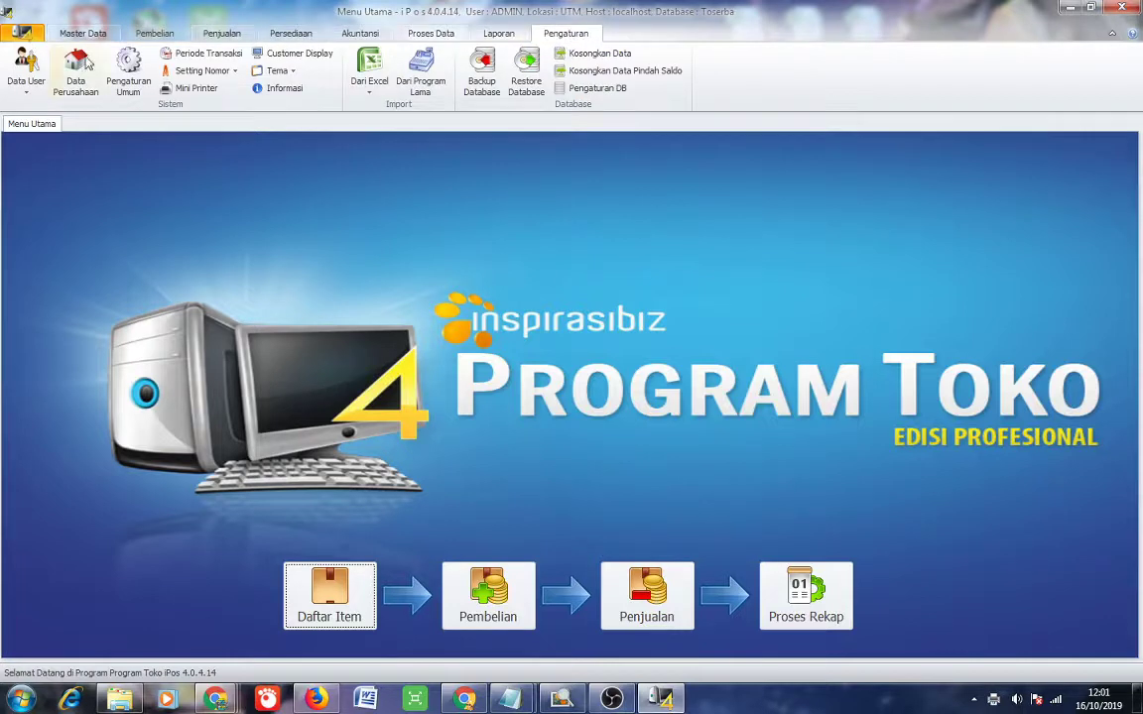
{"action": "left_click", "coordinate": [127, 93]}
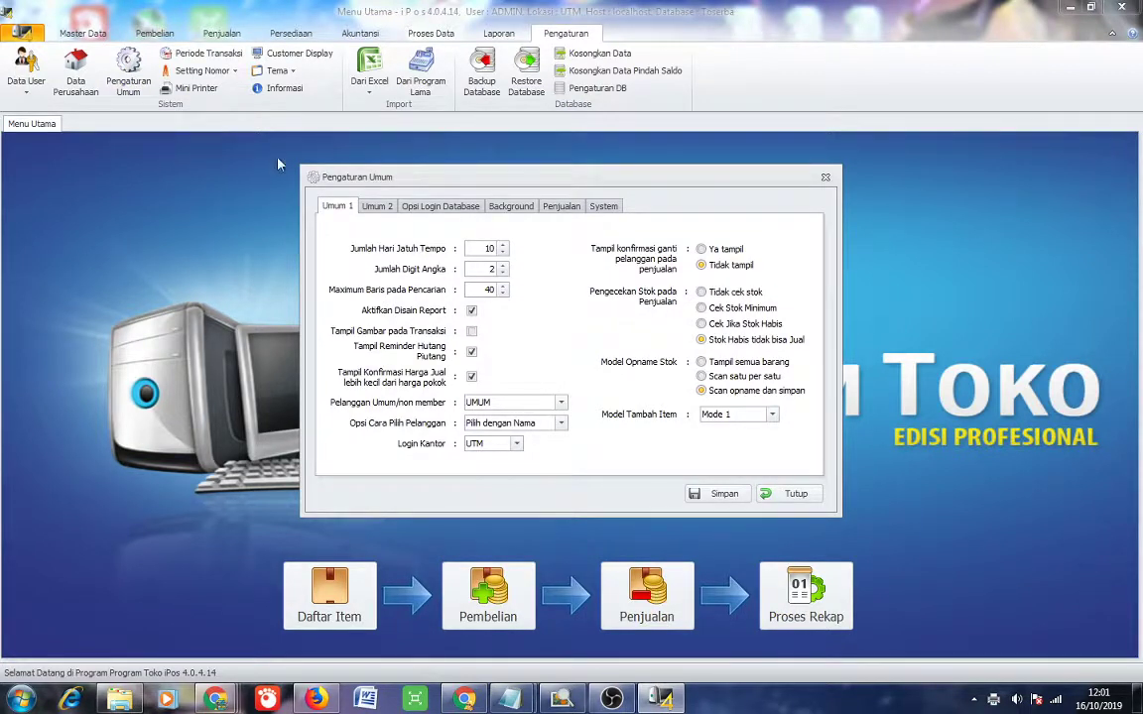
{"action": "left_click", "coordinate": [377, 207]}
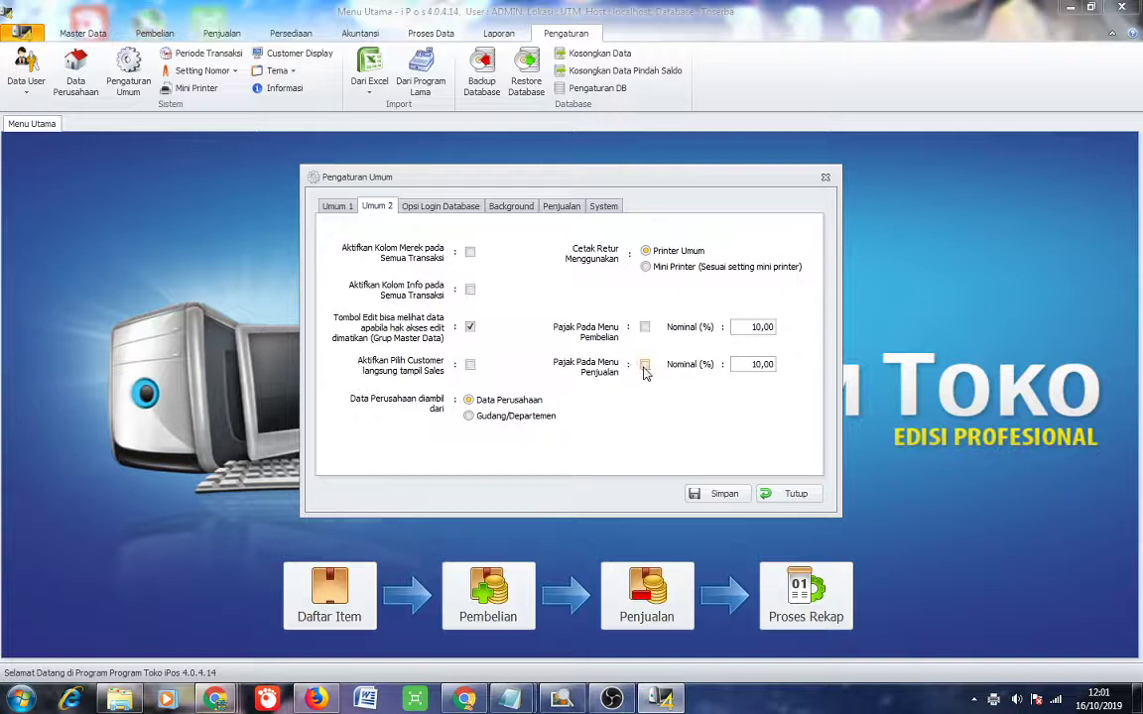
{"action": "left_click", "coordinate": [645, 366]}
{"action": "left_click", "coordinate": [724, 495]}
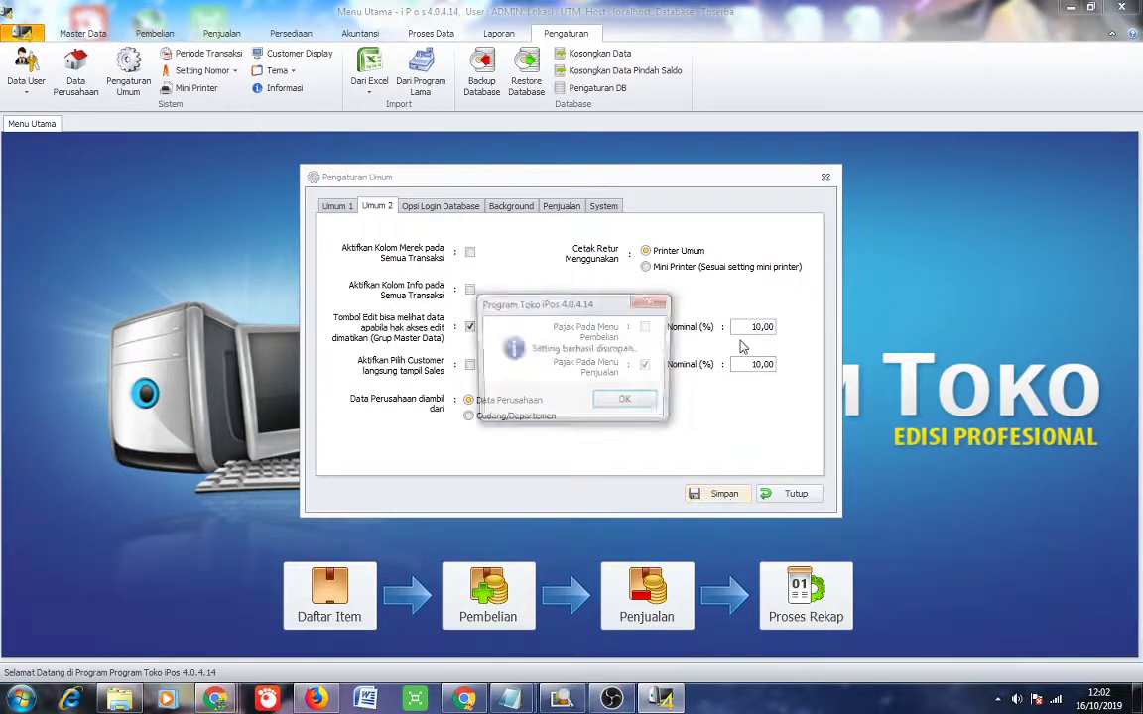
{"action": "left_click", "coordinate": [643, 407]}
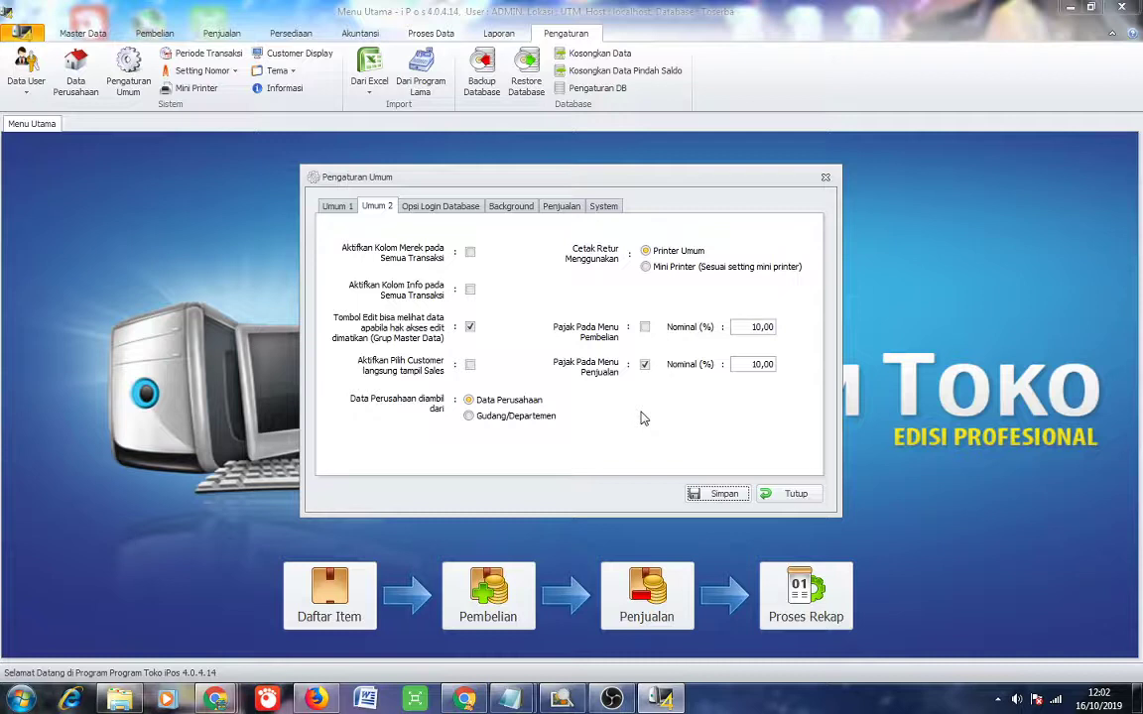
Untick Pajak Pada Menu Penjualan, save again, and close the general settings window.
{"action": "left_click", "coordinate": [645, 366]}
{"action": "left_click", "coordinate": [723, 496]}
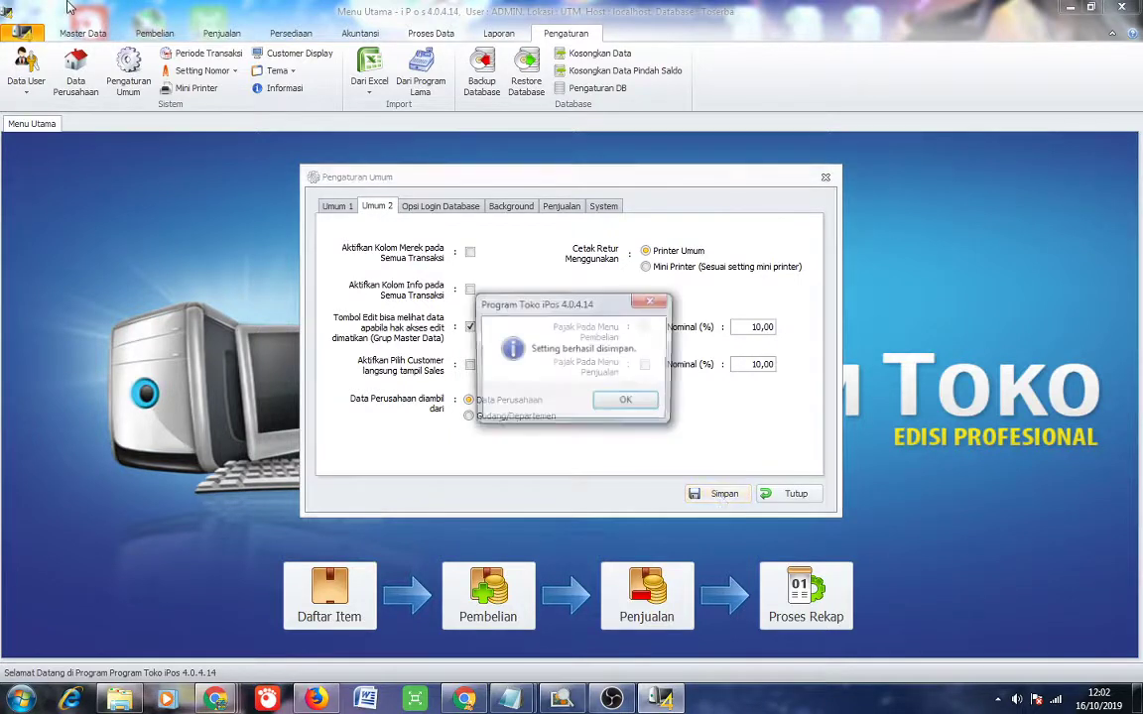
{"action": "left_click", "coordinate": [629, 402]}
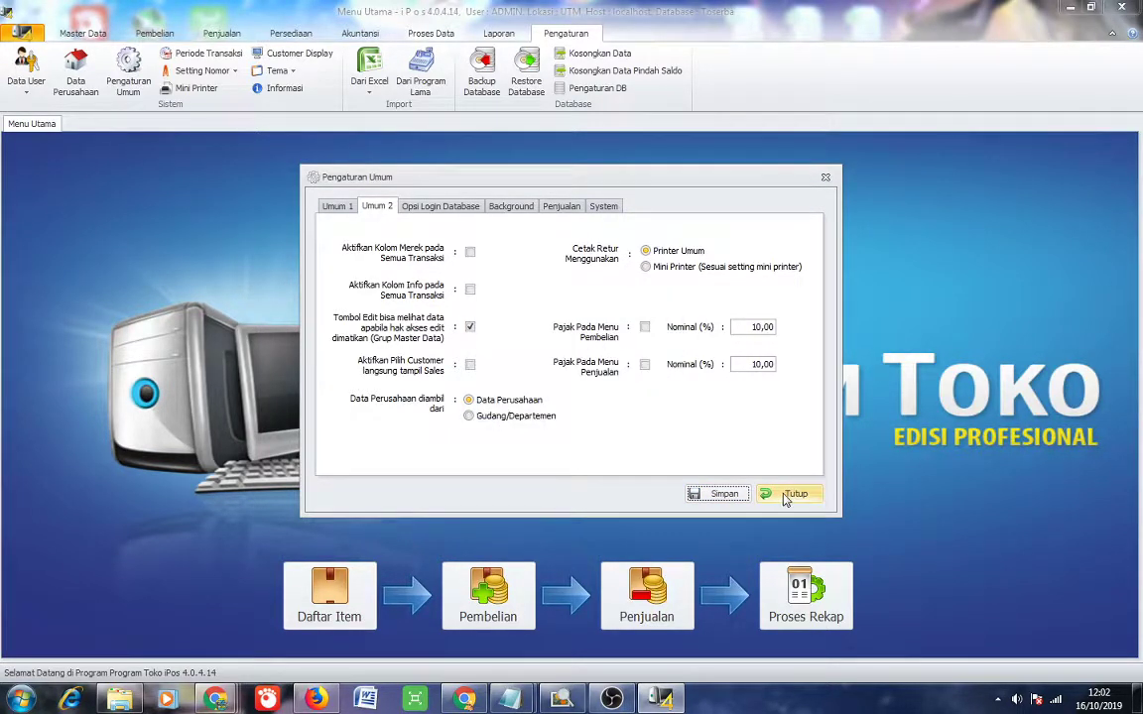
{"action": "left_click", "coordinate": [775, 494]}
{"action": "left_click", "coordinate": [156, 34]}
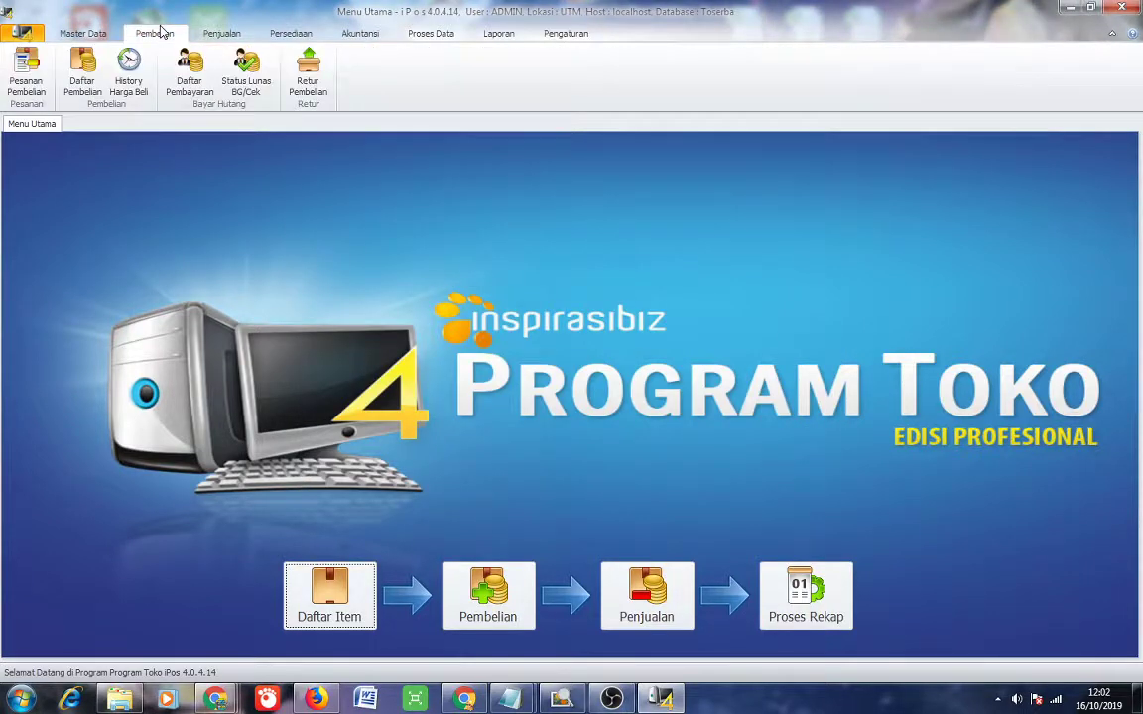
{"action": "left_click", "coordinate": [210, 35]}
Start a new cashier sale of one Sania Minyak Goreng 1lt (142.645,00) and open payment.
{"action": "left_click", "coordinate": [126, 69]}
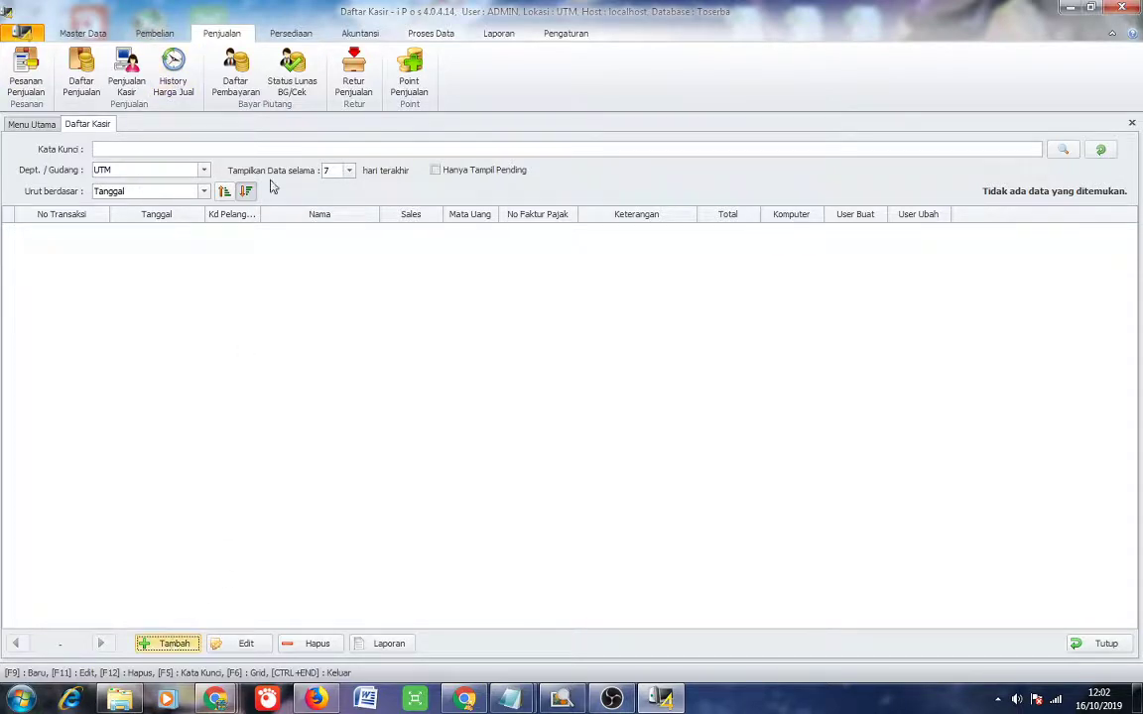
{"action": "left_click", "coordinate": [169, 645]}
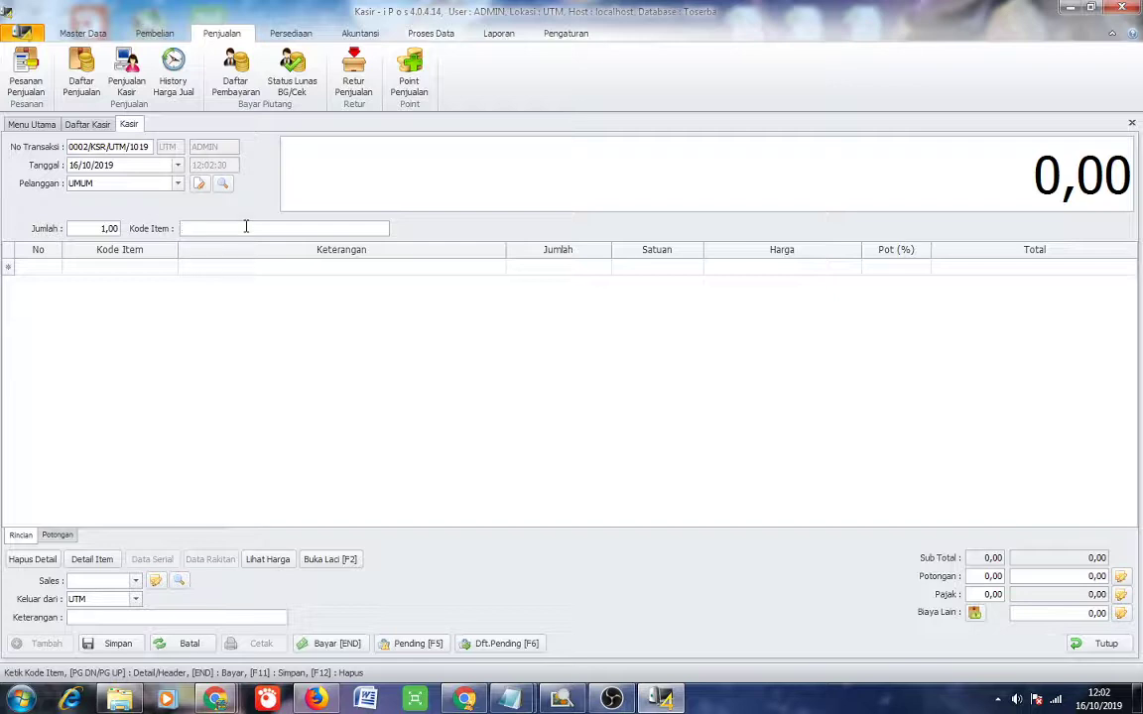
{"action": "type", "text": "minyak "}
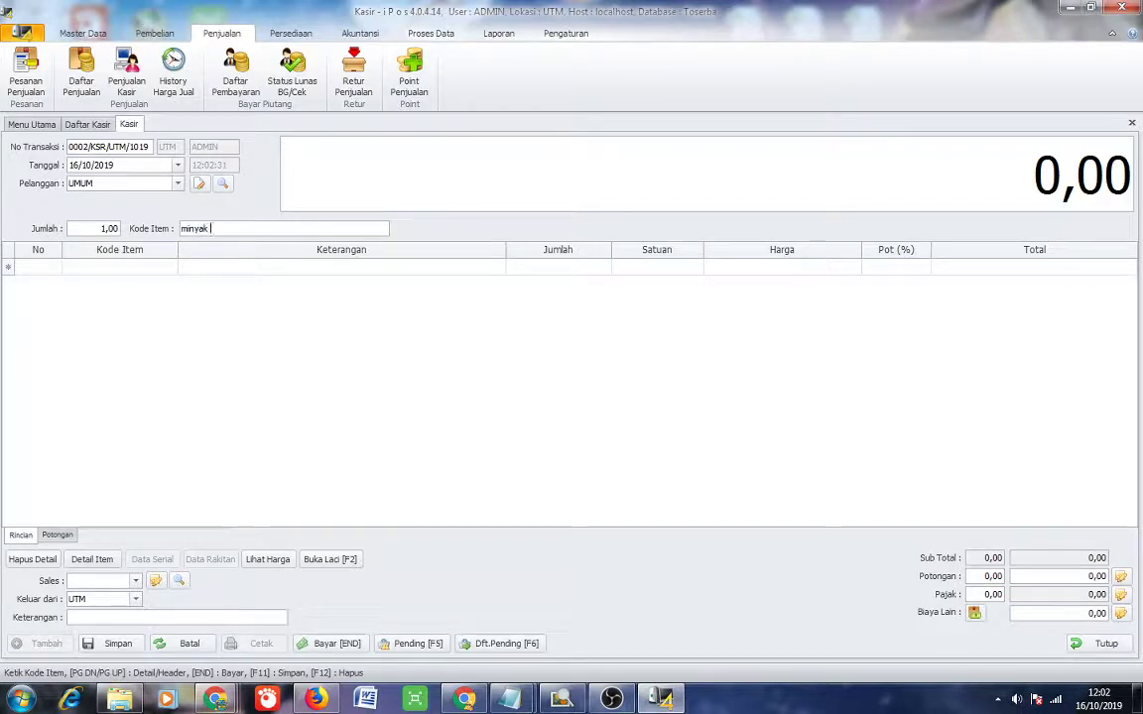
{"action": "type", "text": "goreng"}
{"action": "key", "text": "Return"}
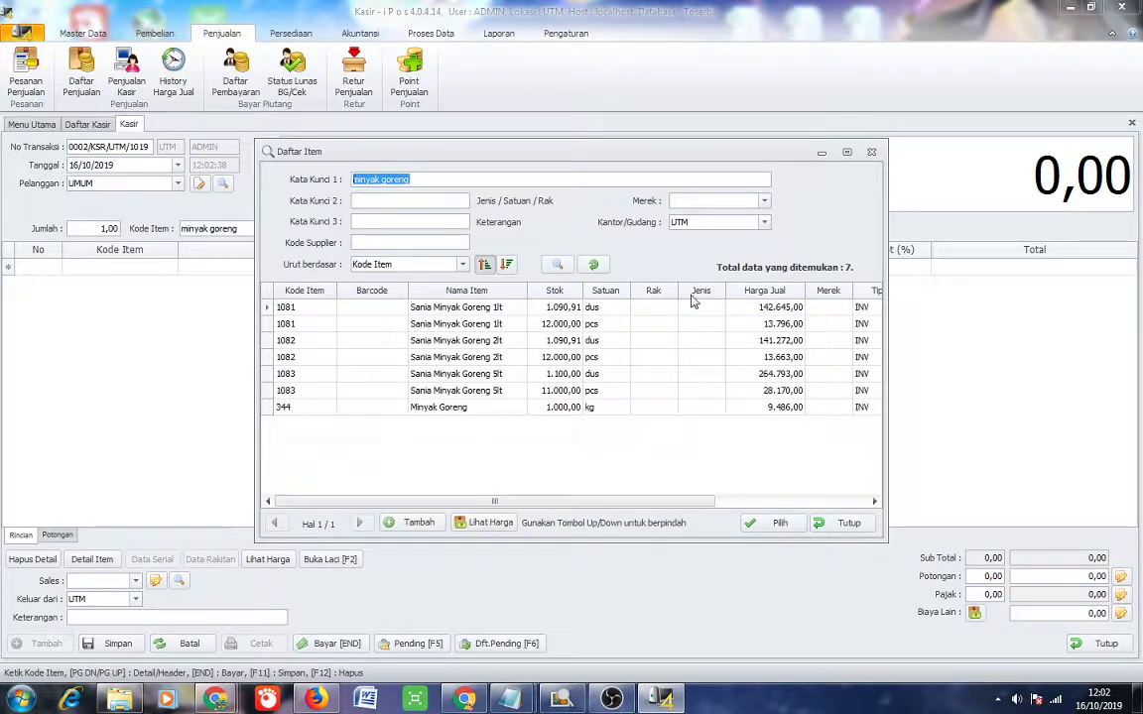
{"action": "left_click", "coordinate": [598, 312]}
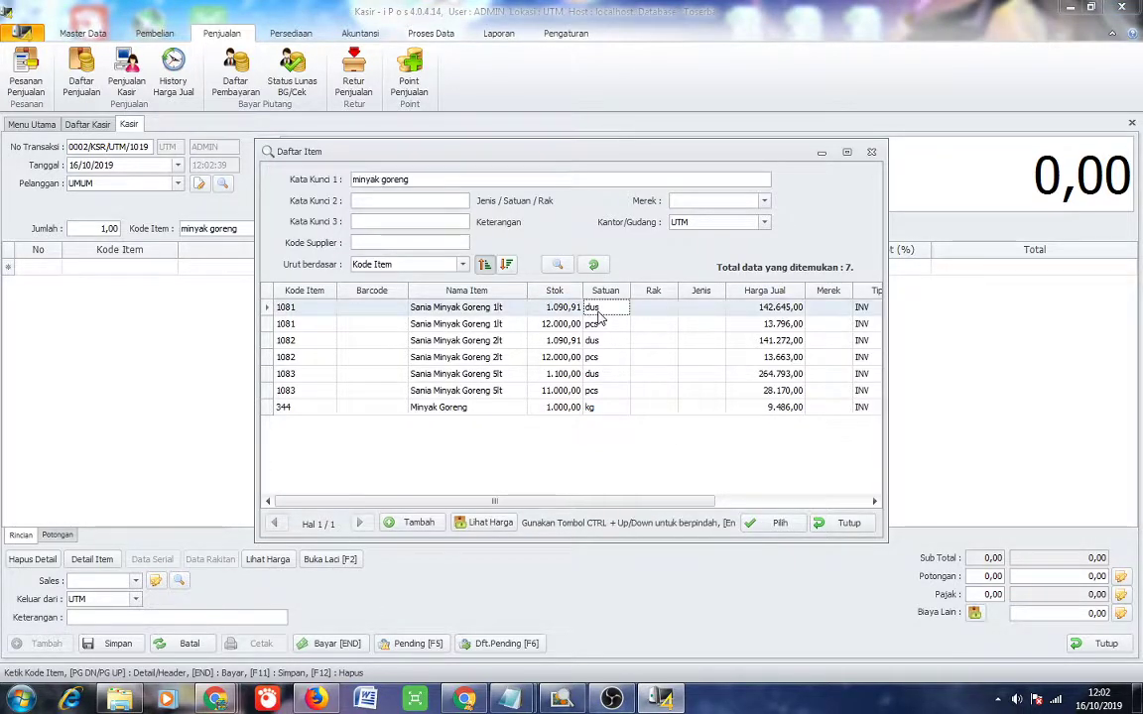
{"action": "left_click", "coordinate": [776, 529]}
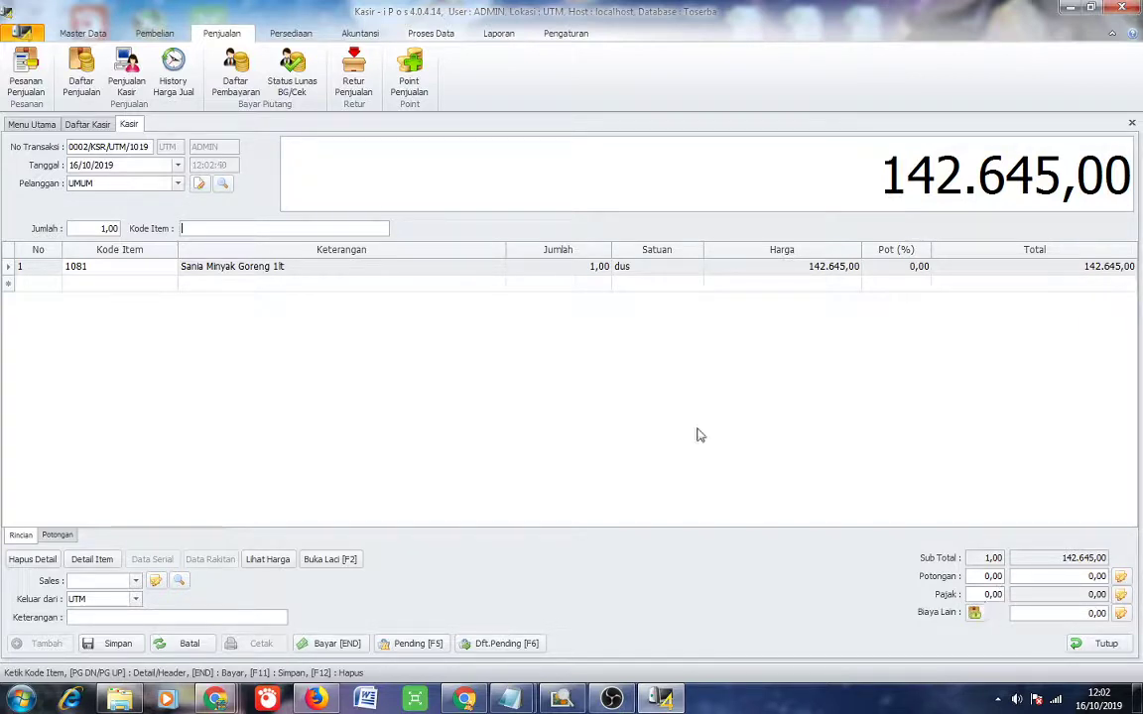
{"action": "left_click", "coordinate": [336, 645]}
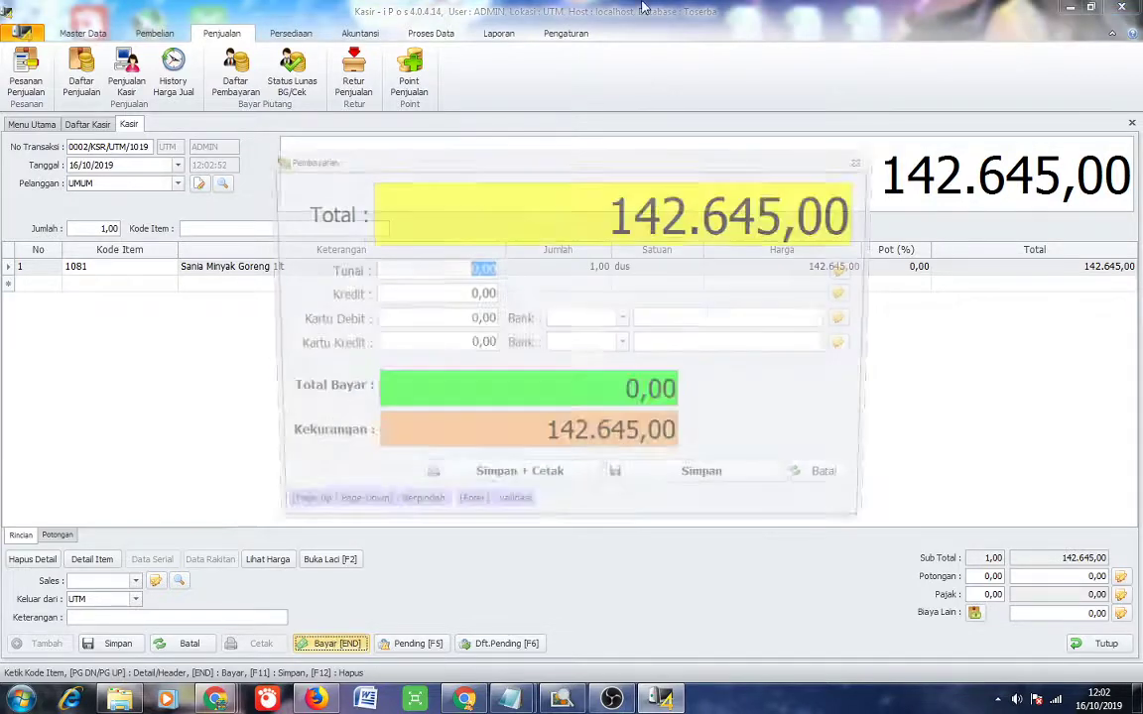
Pay 200.000,00 cash for 57.355,00 change and save the sale with printing.
{"action": "left_click", "coordinate": [578, 490]}
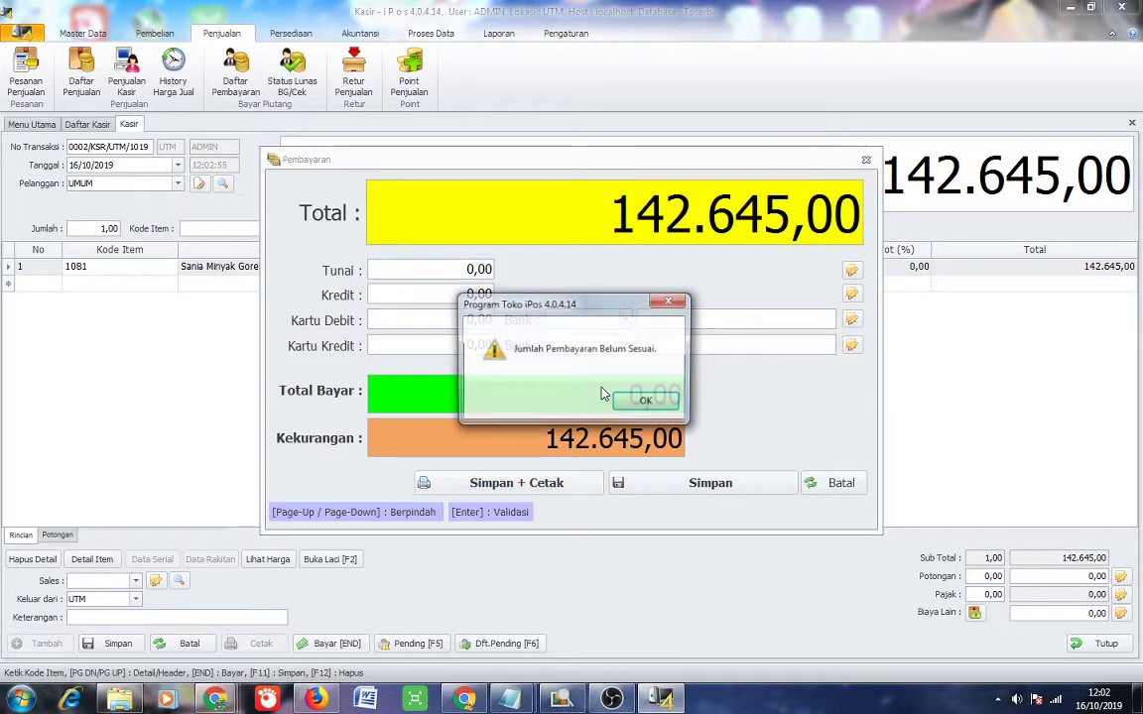
{"action": "left_click", "coordinate": [649, 409]}
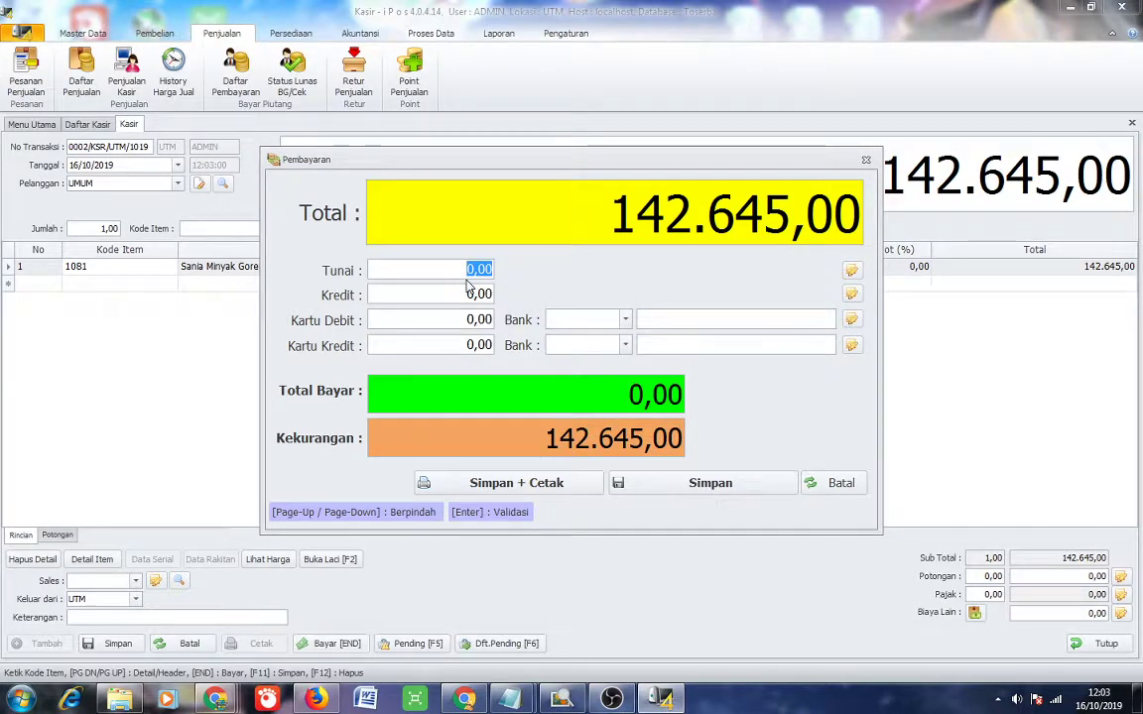
{"action": "type", "text": "500,0"}
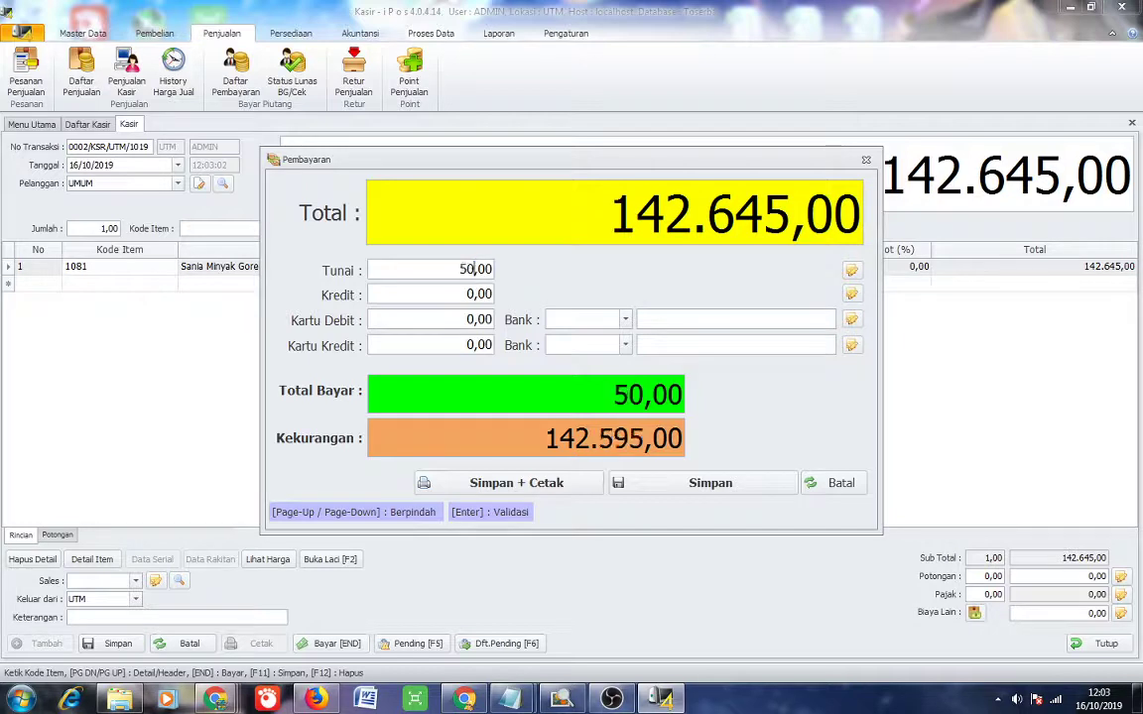
{"action": "key", "text": "BackSpace"}
{"action": "key", "text": "BackSpace"}
{"action": "key", "text": "BackSpace"}
{"action": "key", "text": "BackSpace"}
{"action": "key", "text": "BackSpace"}
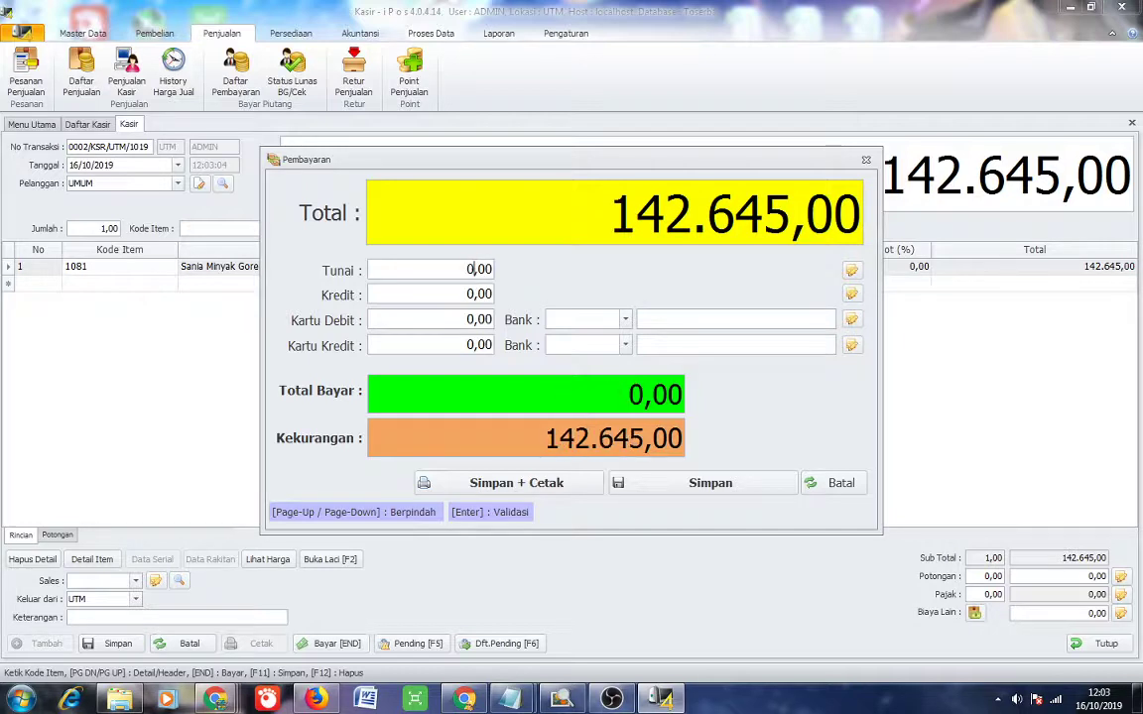
{"action": "type", "text": "200000"}
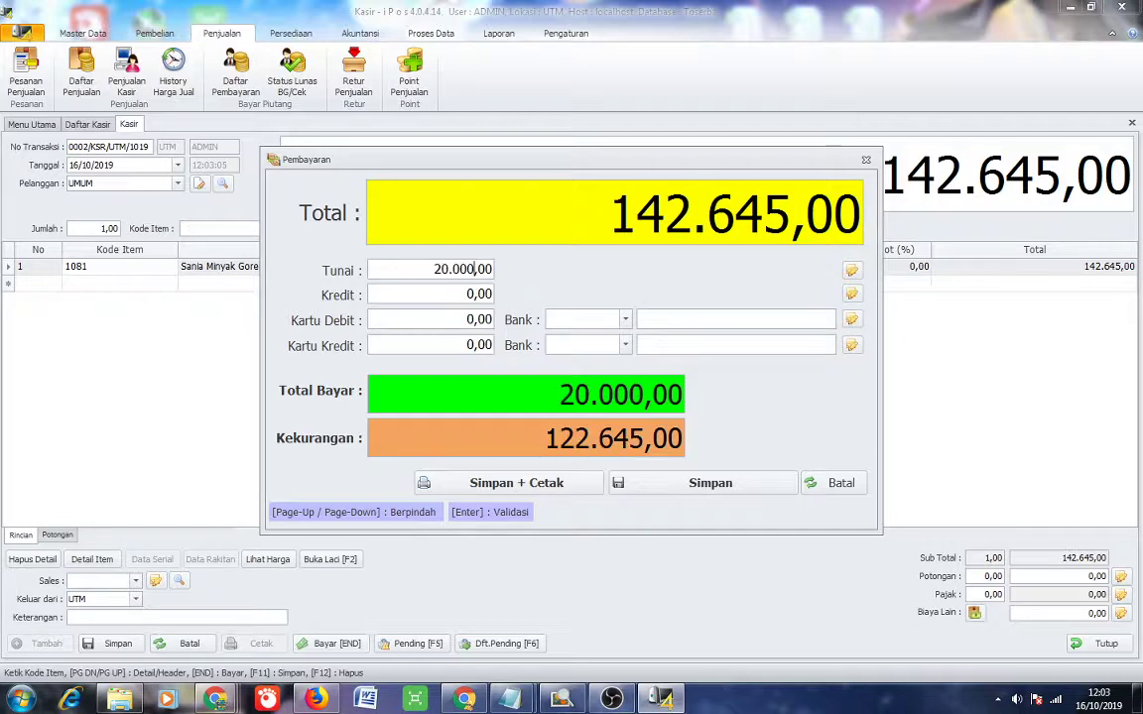
{"action": "left_click", "coordinate": [531, 481]}
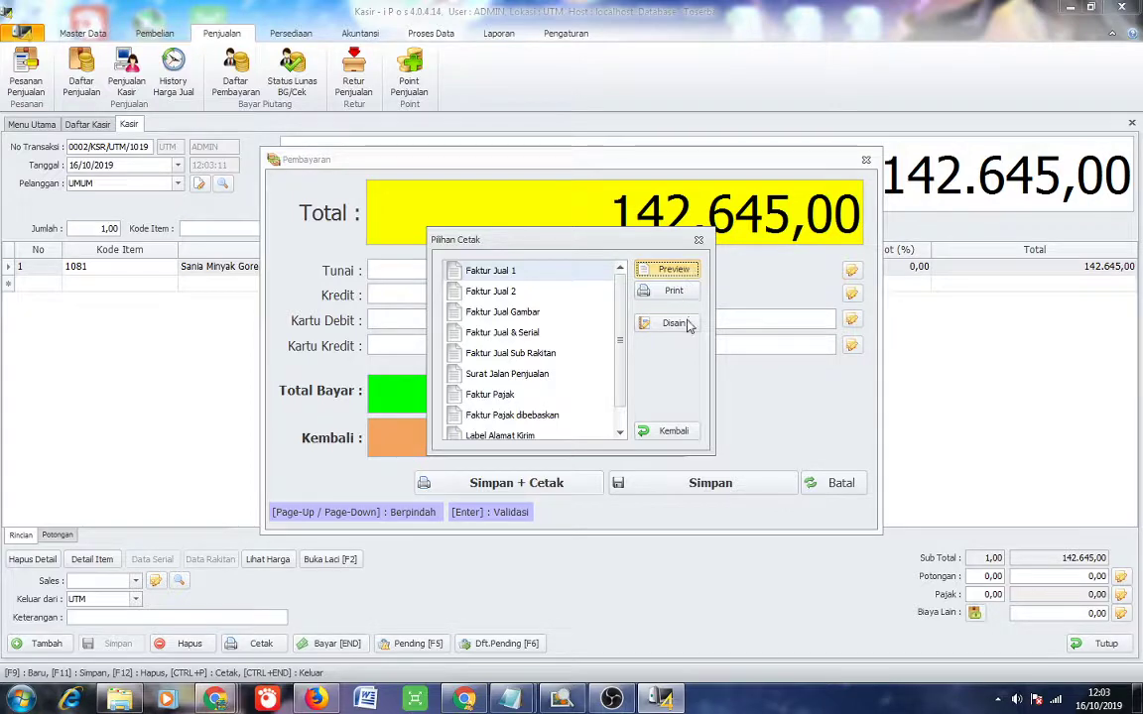
Preview the pre-tax invoice in a widened preview window.
{"action": "left_click", "coordinate": [675, 288]}
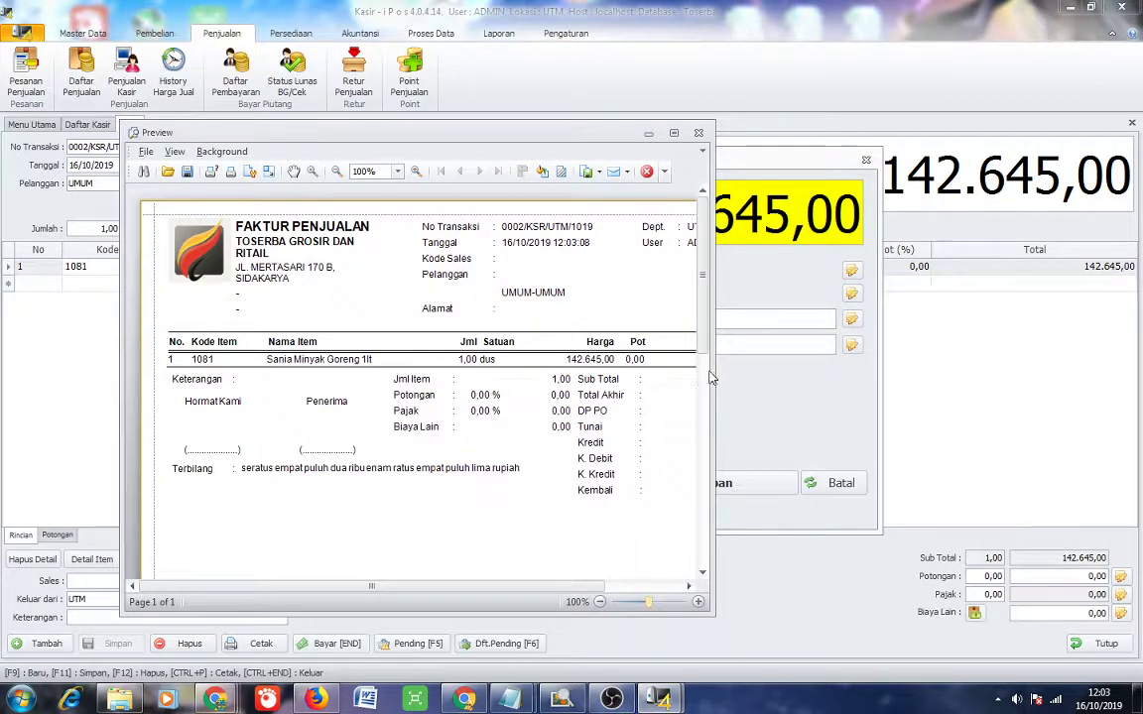
{"action": "left_click_drag", "start_coordinate": [714, 377], "coordinate": [878, 395]}
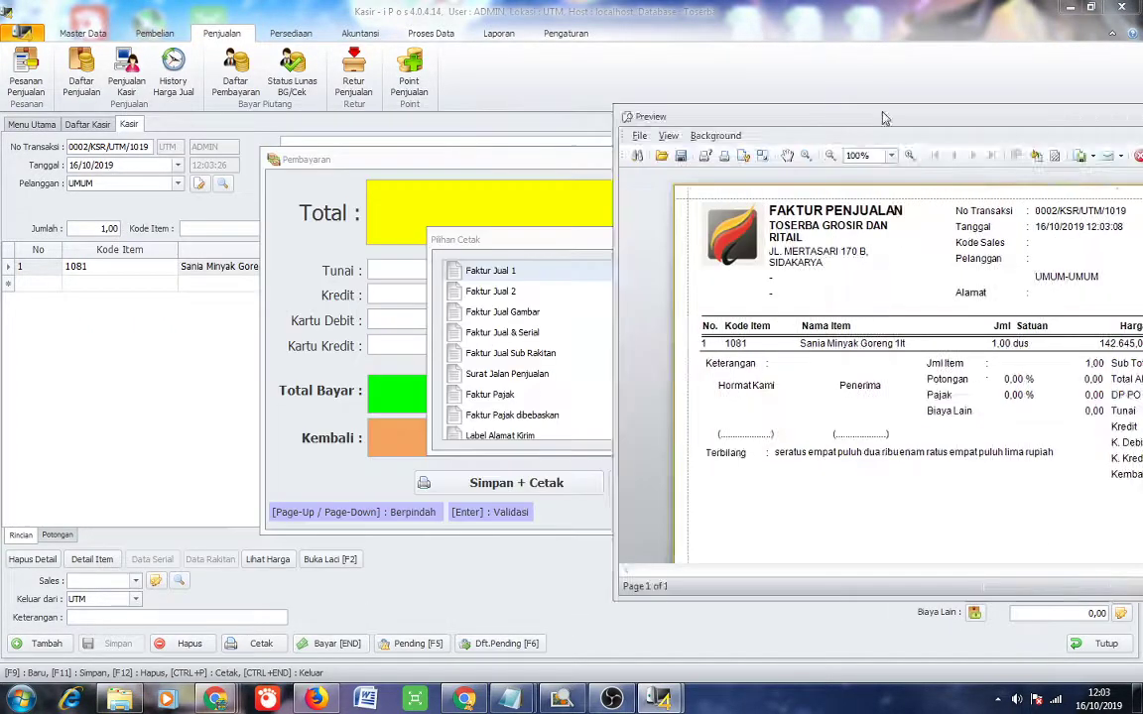
{"action": "key", "text": "Escape"}
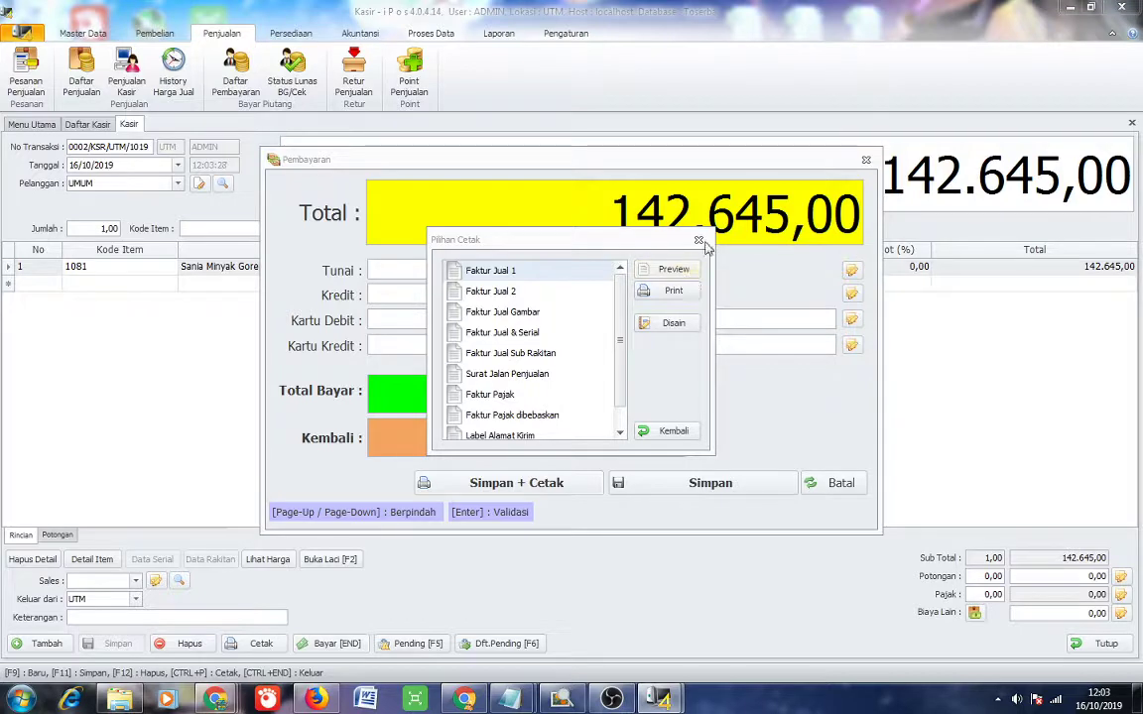
Finish the payment and close the cashier sale form without saving the empty transaction.
{"action": "key", "text": "Escape"}
{"action": "left_click", "coordinate": [865, 160]}
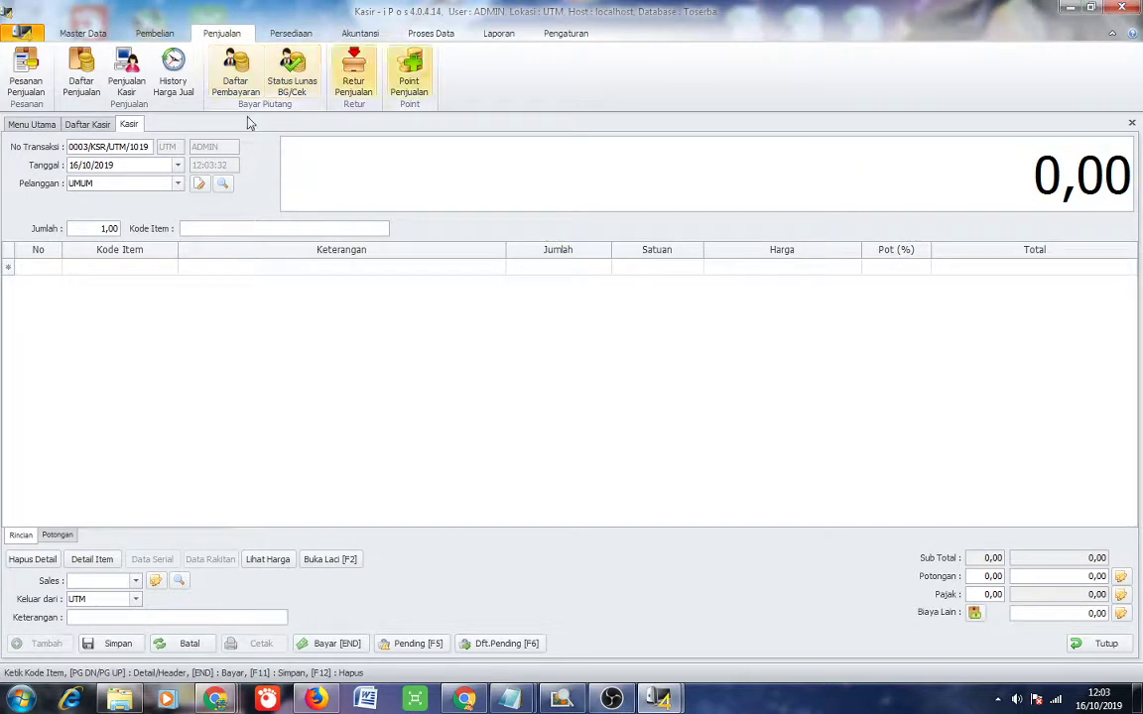
{"action": "left_click", "coordinate": [1132, 122]}
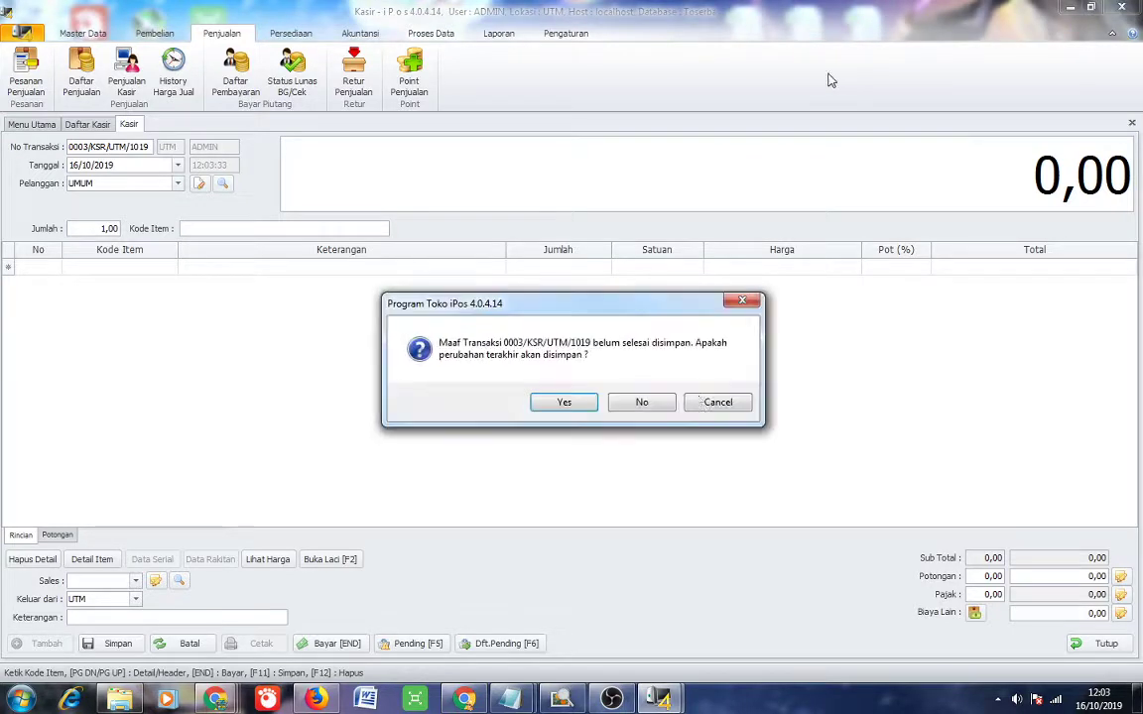
{"action": "left_click", "coordinate": [636, 399]}
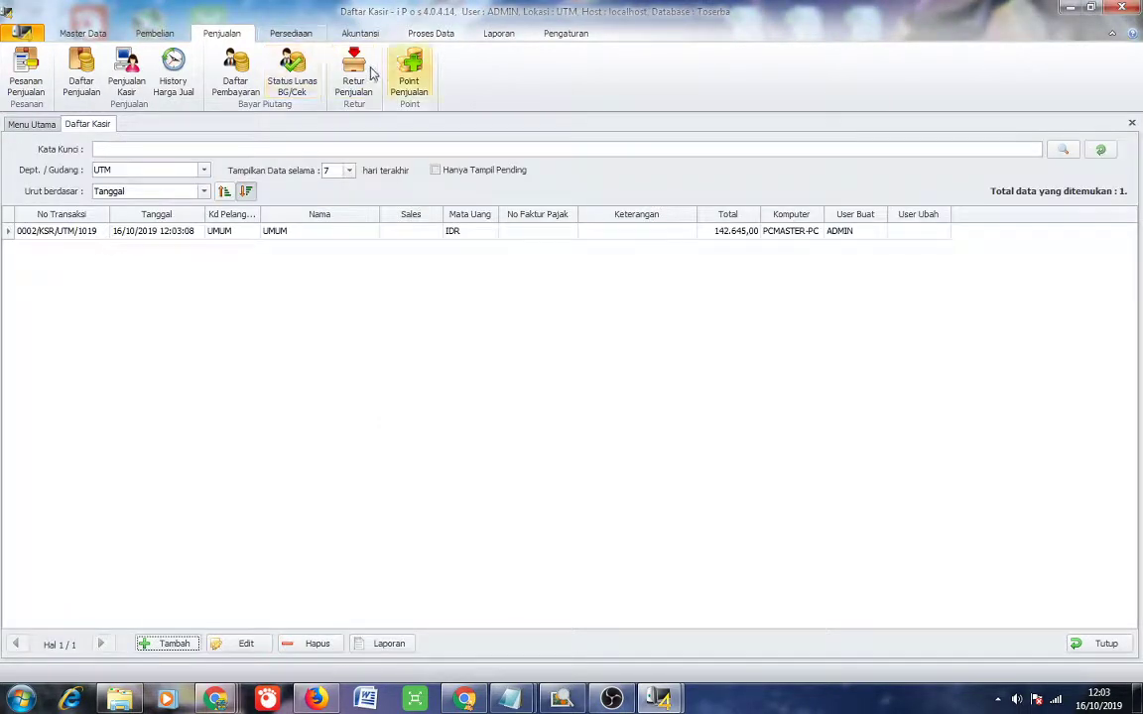
Re-enable Pajak Pada Menu Penjualan at 10,00 on the Umum 2 page, save, and close settings.
{"action": "left_click", "coordinate": [567, 35]}
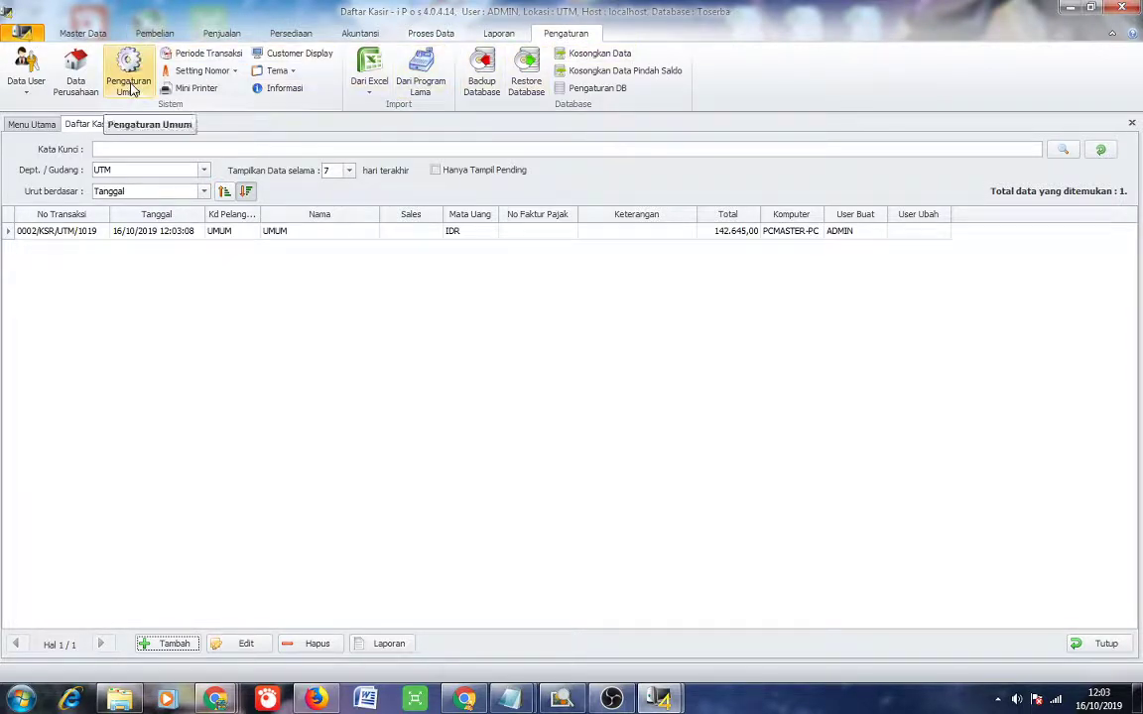
{"action": "left_click", "coordinate": [141, 87]}
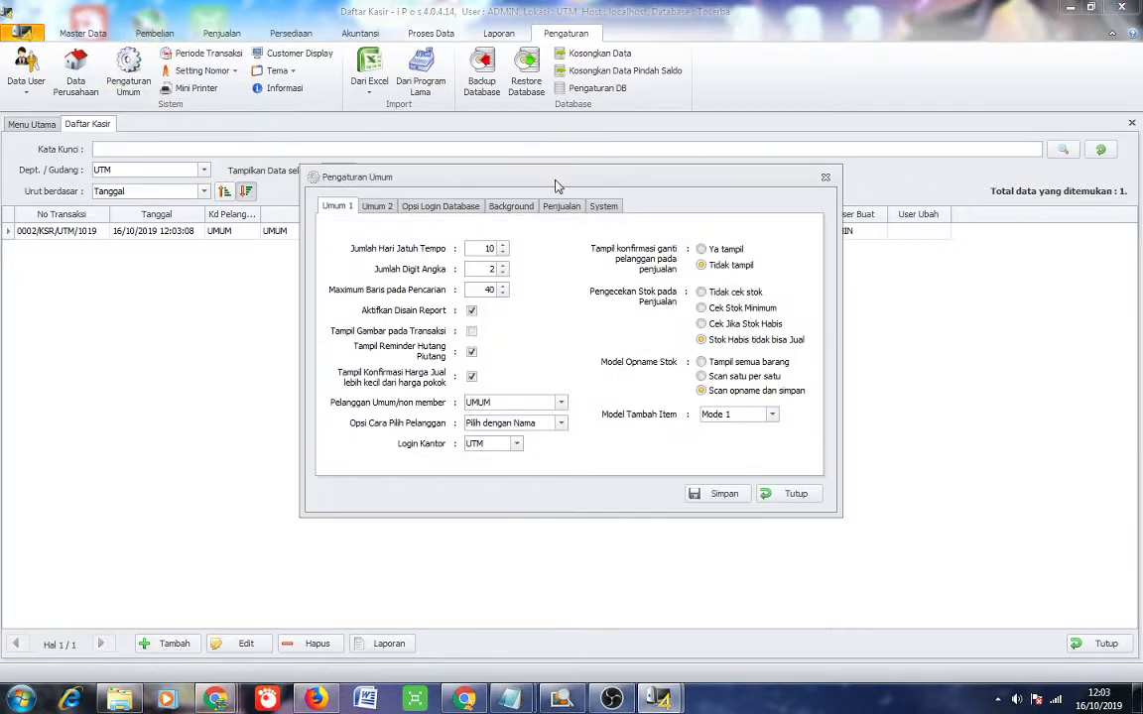
{"action": "left_click", "coordinate": [377, 208]}
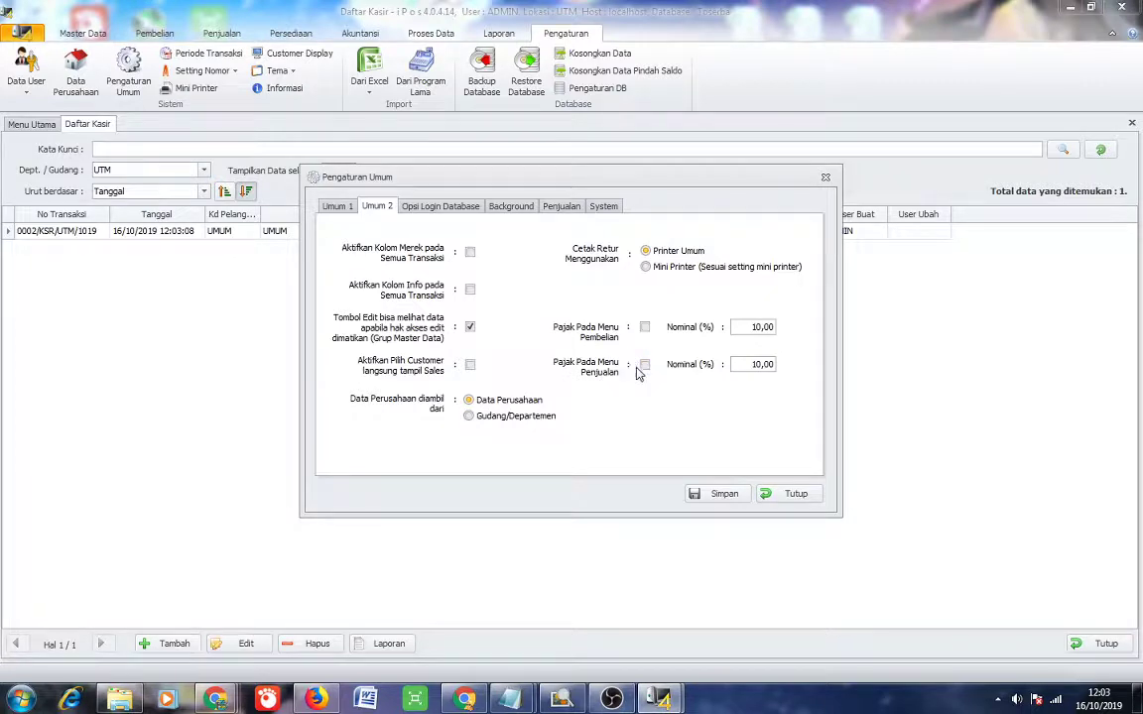
{"action": "left_click", "coordinate": [646, 366]}
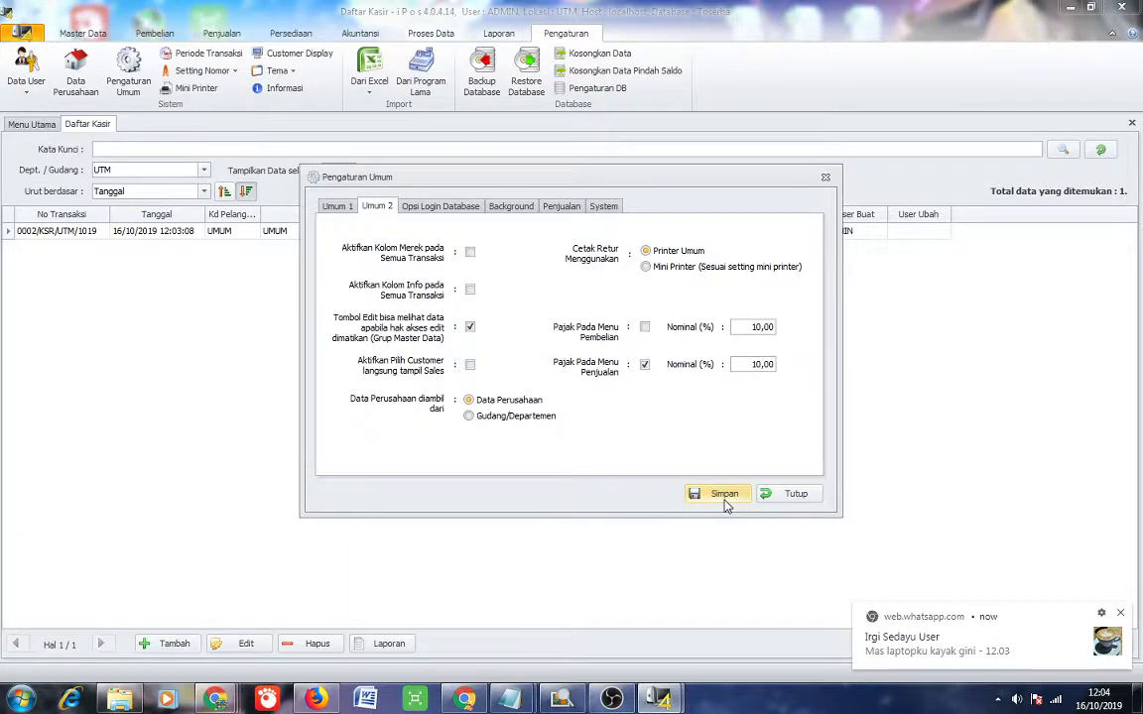
{"action": "left_click", "coordinate": [725, 506]}
{"action": "left_click", "coordinate": [612, 400]}
{"action": "left_click", "coordinate": [802, 494]}
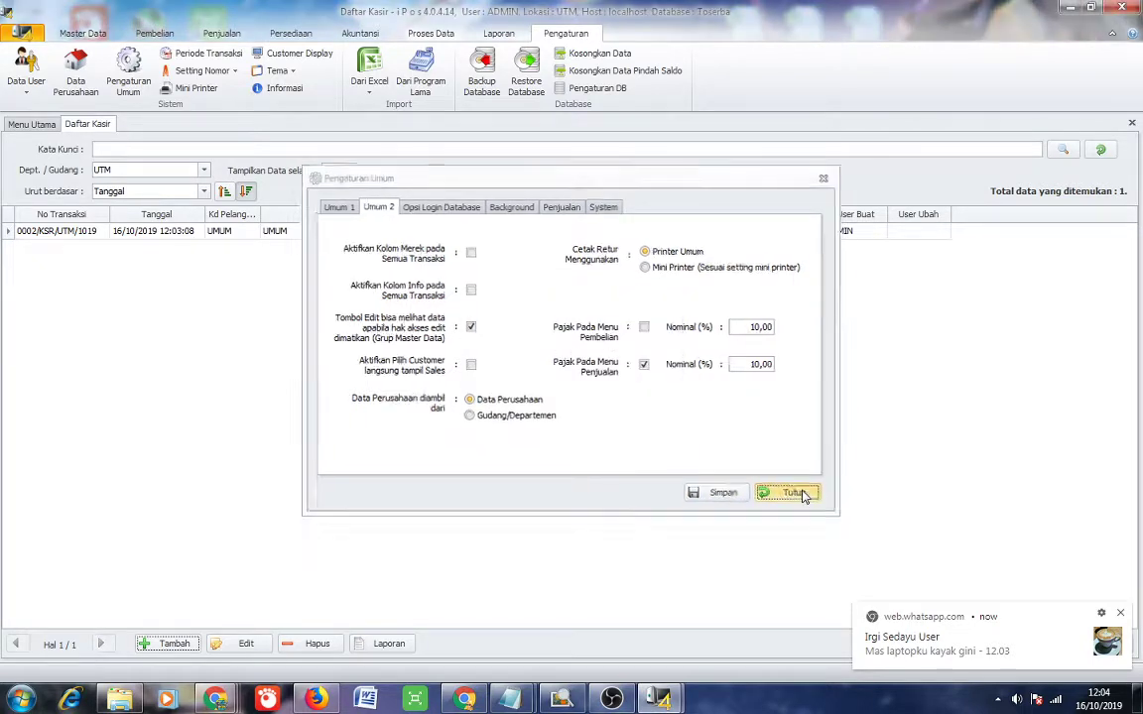
Return to the cashier sales list and start a new sale with 10,00 tax preset.
{"action": "left_click", "coordinate": [151, 34]}
{"action": "left_click", "coordinate": [222, 33]}
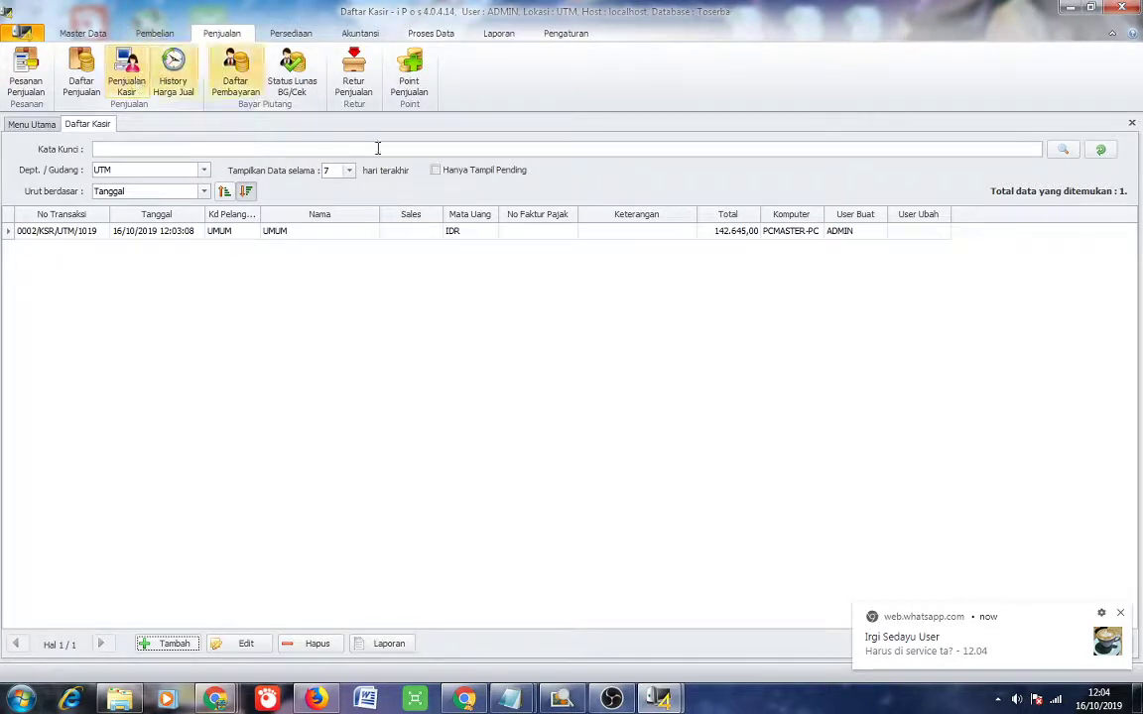
{"action": "left_click", "coordinate": [243, 236]}
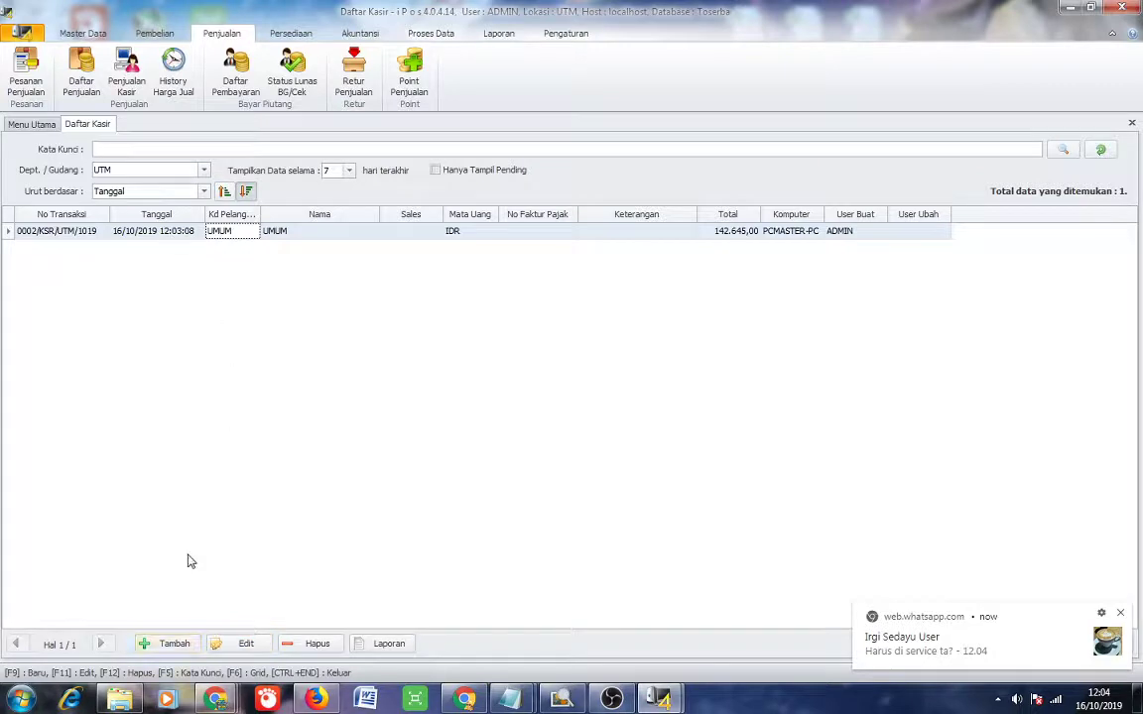
{"action": "left_click", "coordinate": [169, 643]}
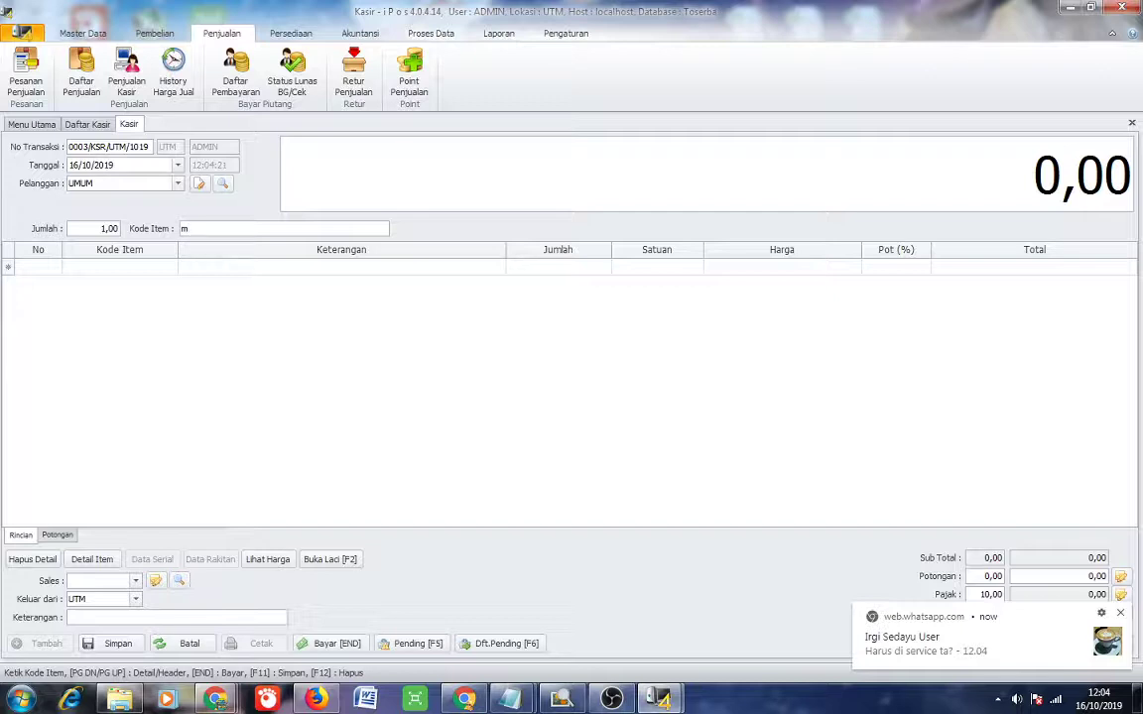
Add one dus of Sania Minyak Goreng 1lt, giving 14.264,50 tax and a 156.909,50 total.
{"action": "type", "text": "minyak goreng"}
{"action": "key", "text": "Return"}
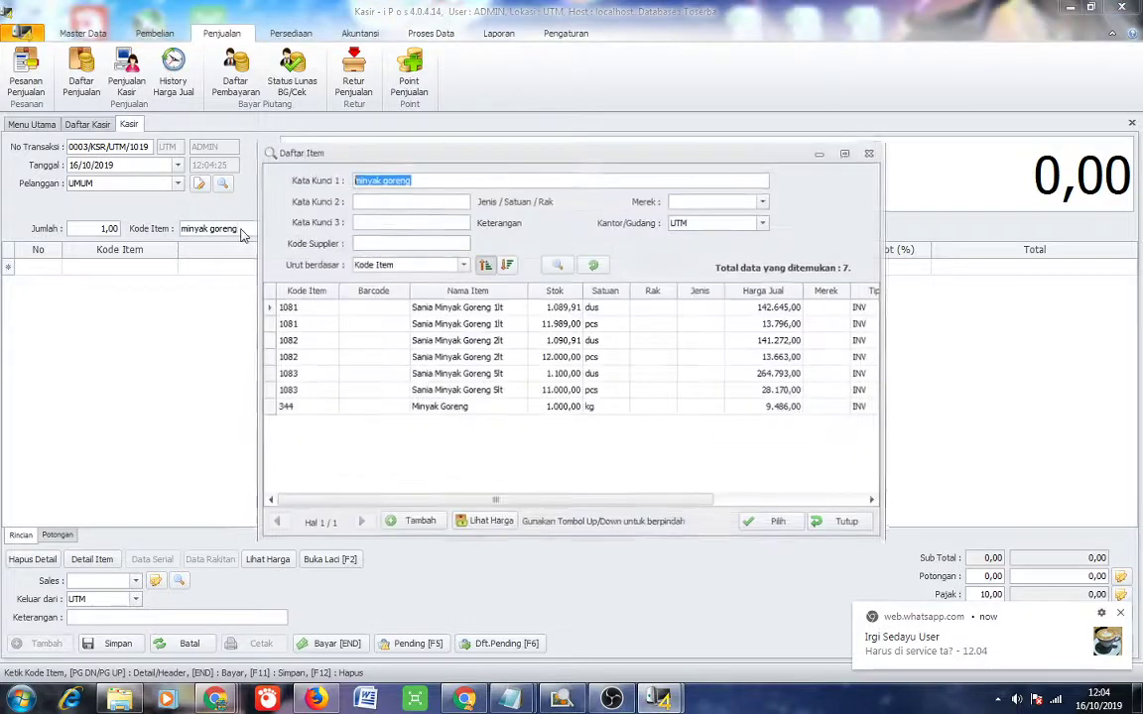
{"action": "key", "text": "Down"}
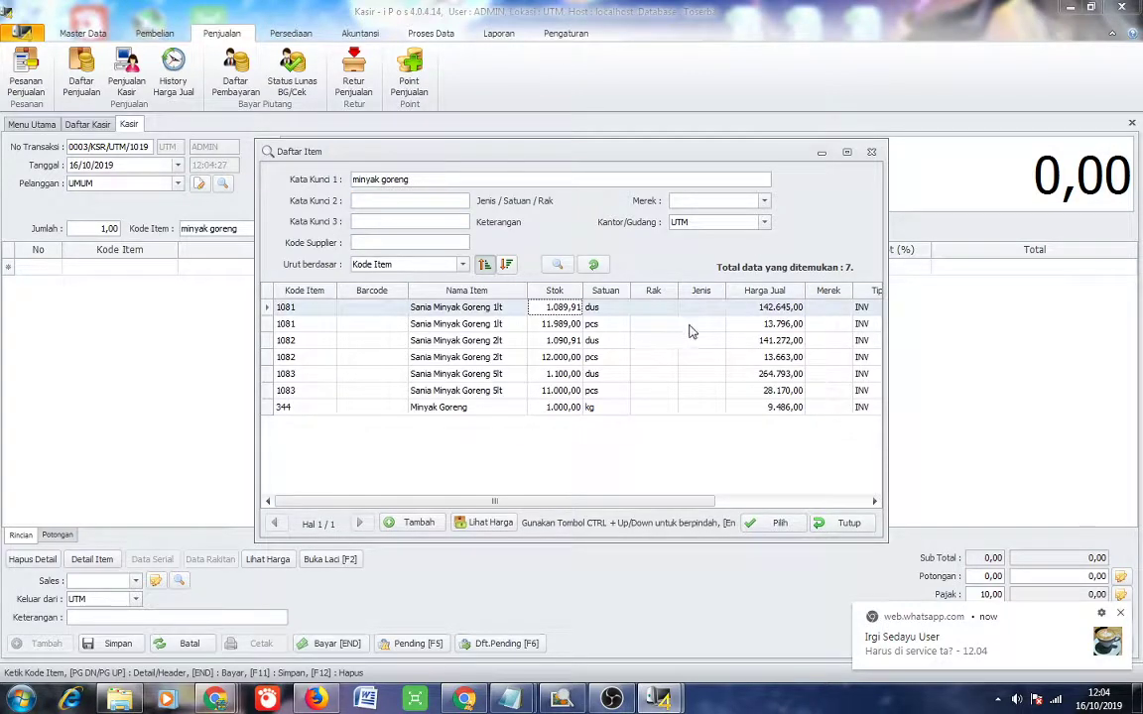
{"action": "left_click", "coordinate": [773, 524]}
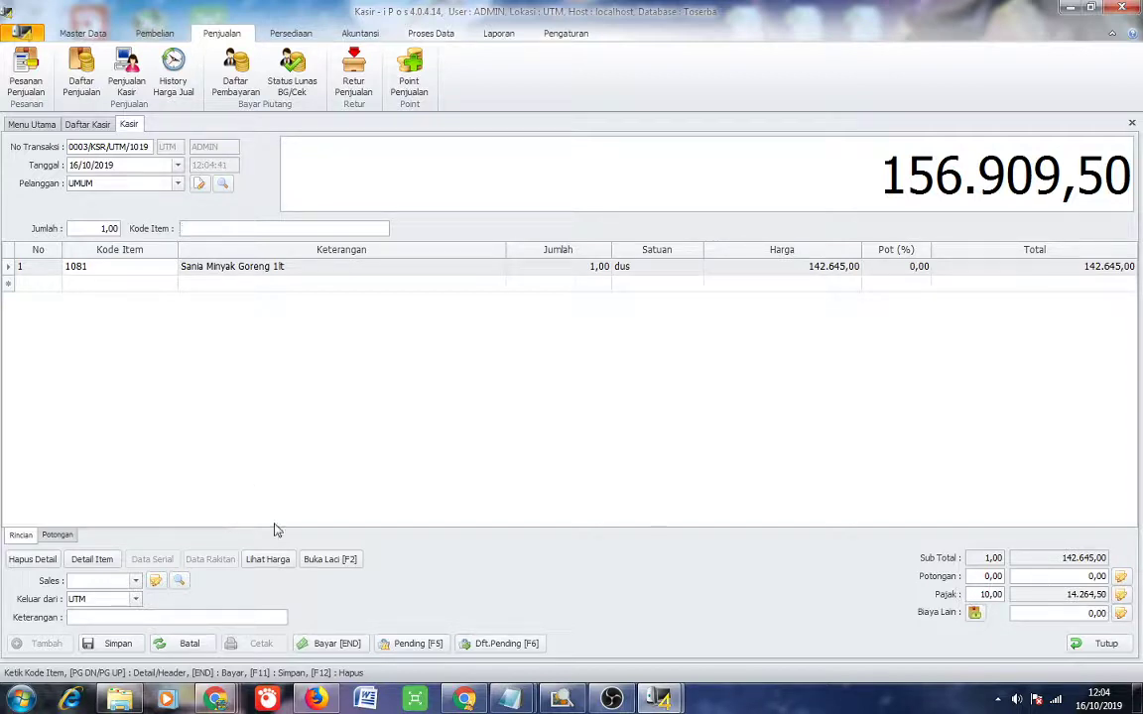
Pay the taxed sale with 200.000 cash, save it, and preview the Faktur Jual 1 invoice.
{"action": "left_click", "coordinate": [331, 645]}
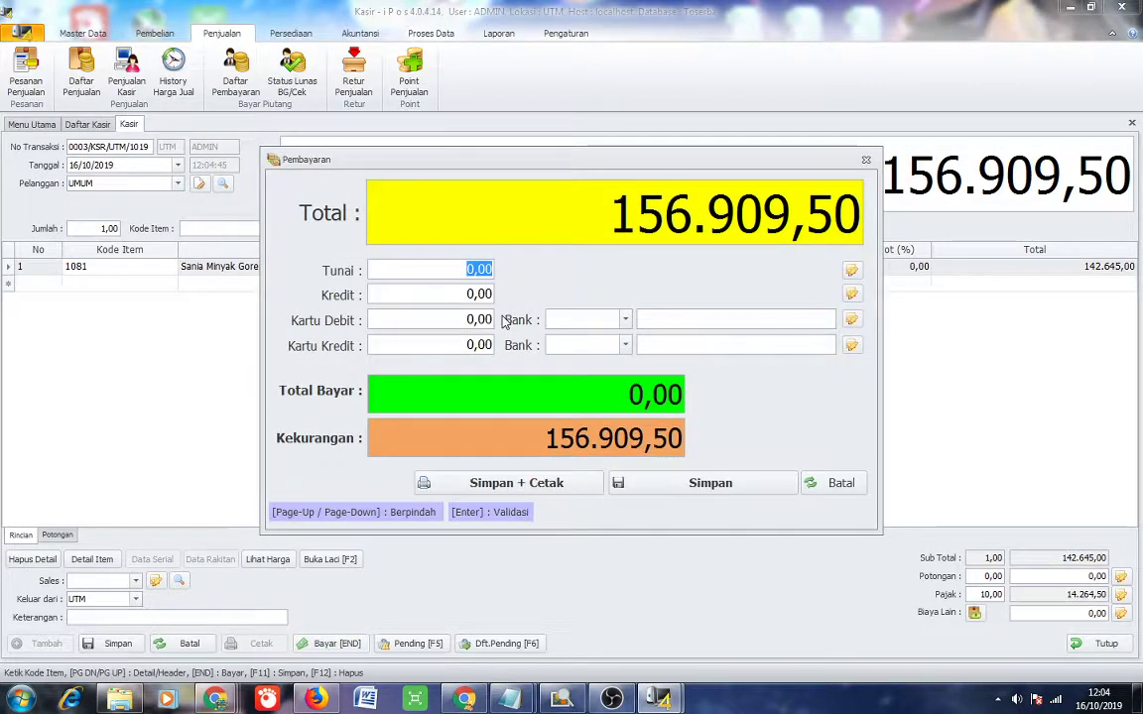
{"action": "type", "text": "200000"}
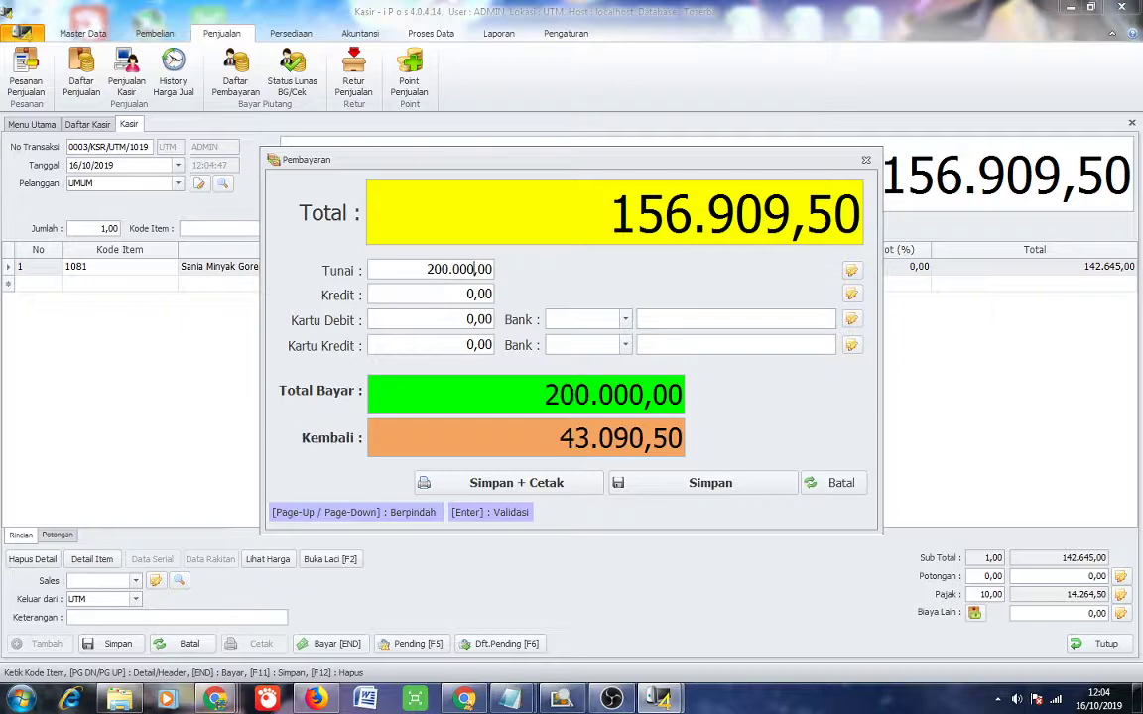
{"action": "left_click", "coordinate": [560, 485]}
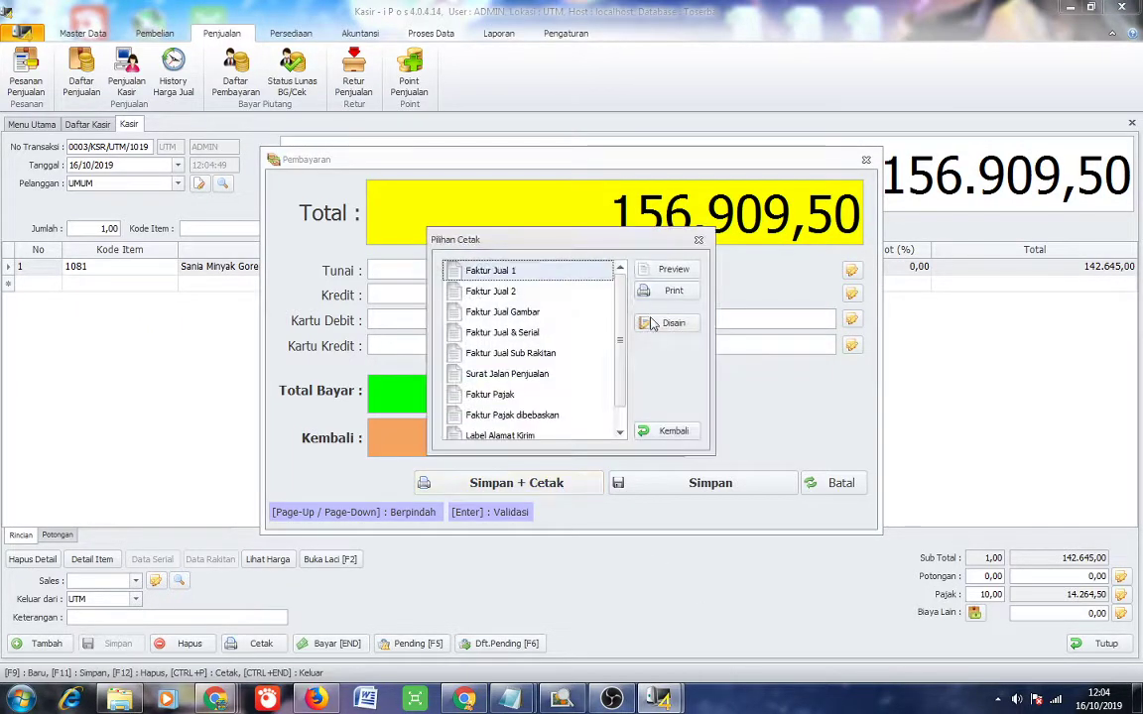
{"action": "left_click", "coordinate": [674, 269]}
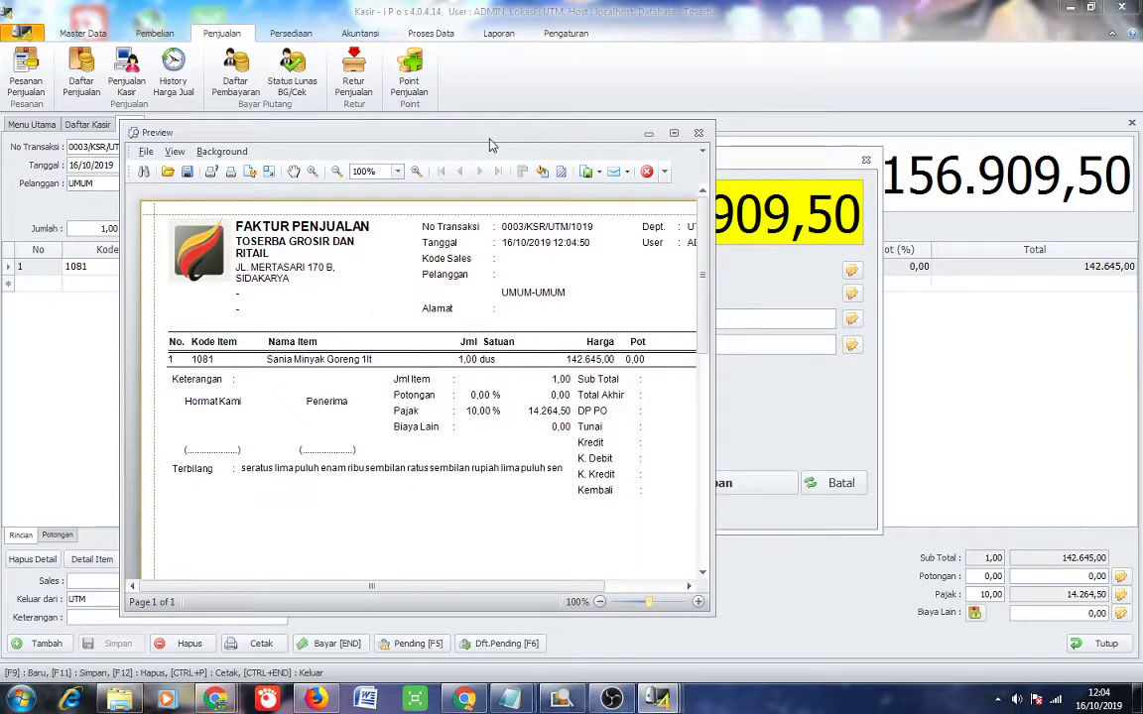
Park the taxed invoice preview at the left edge of the screen and open the Start menu.
{"action": "left_click_drag", "start_coordinate": [489, 145], "coordinate": [359, 121]}
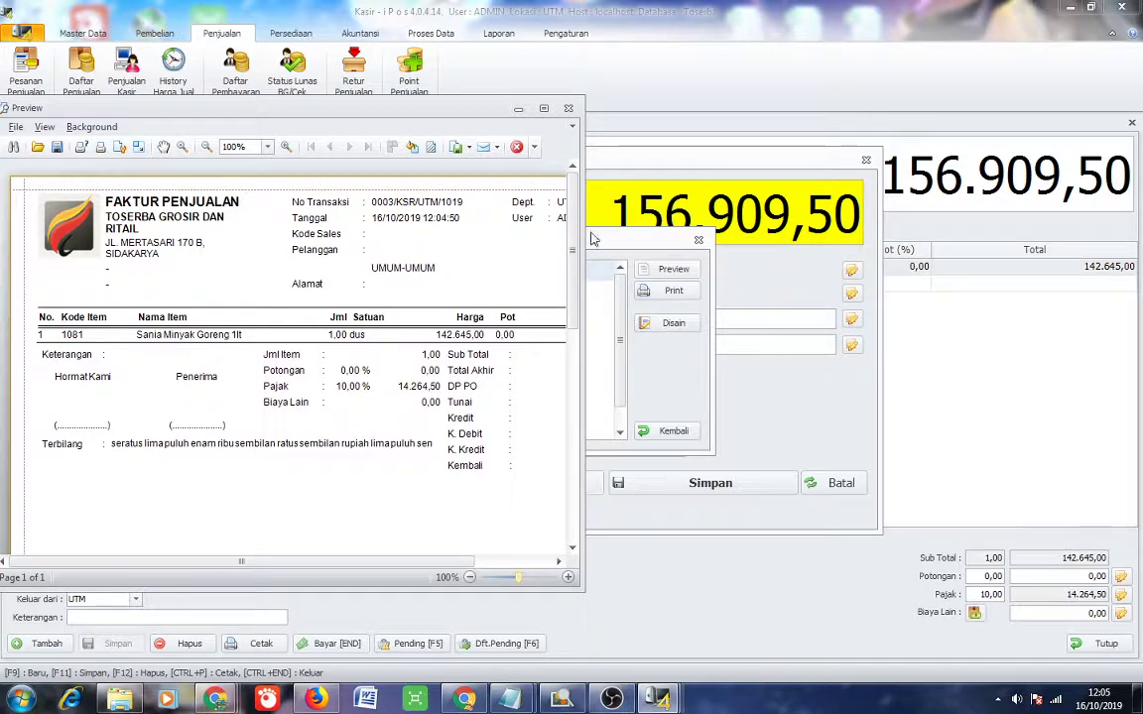
{"action": "left_click_drag", "start_coordinate": [390, 107], "coordinate": [596, 139]}
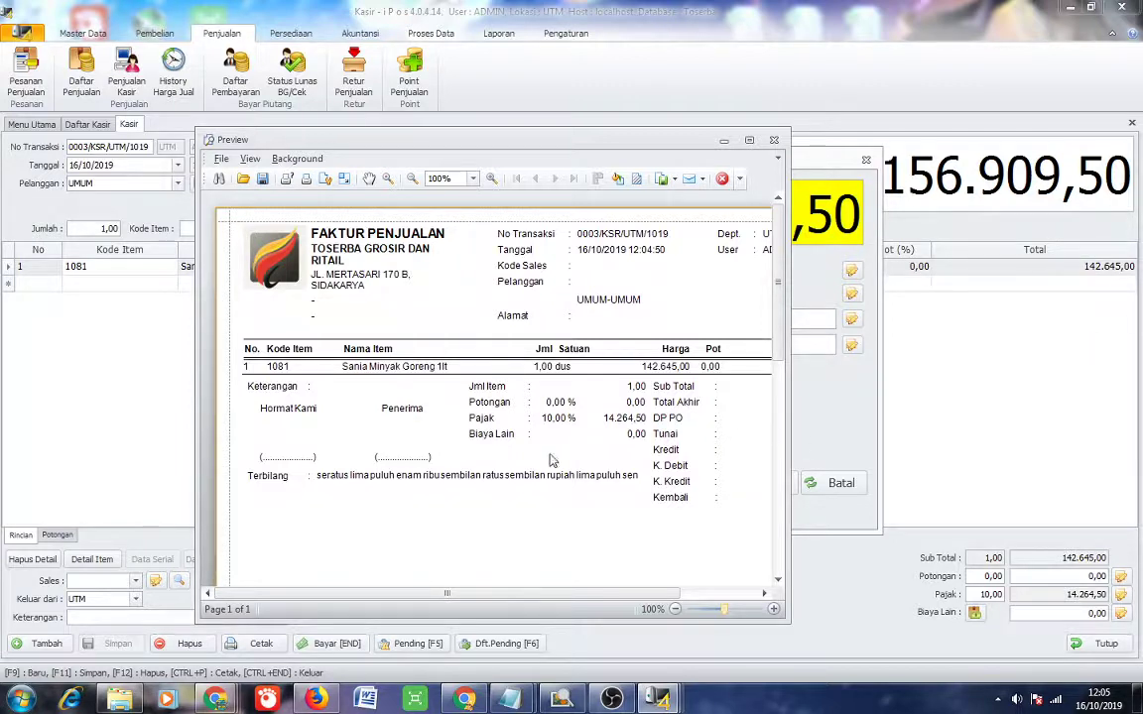
{"action": "left_click_drag", "start_coordinate": [446, 136], "coordinate": [260, 141]}
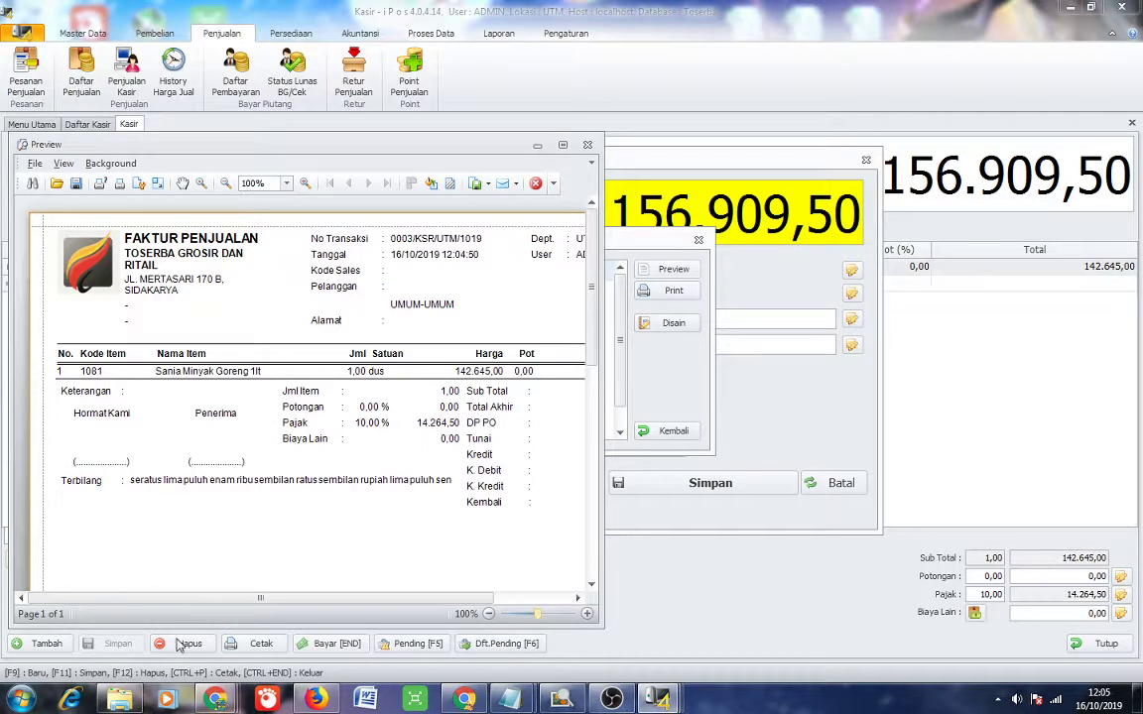
{"action": "left_click", "coordinate": [18, 703]}
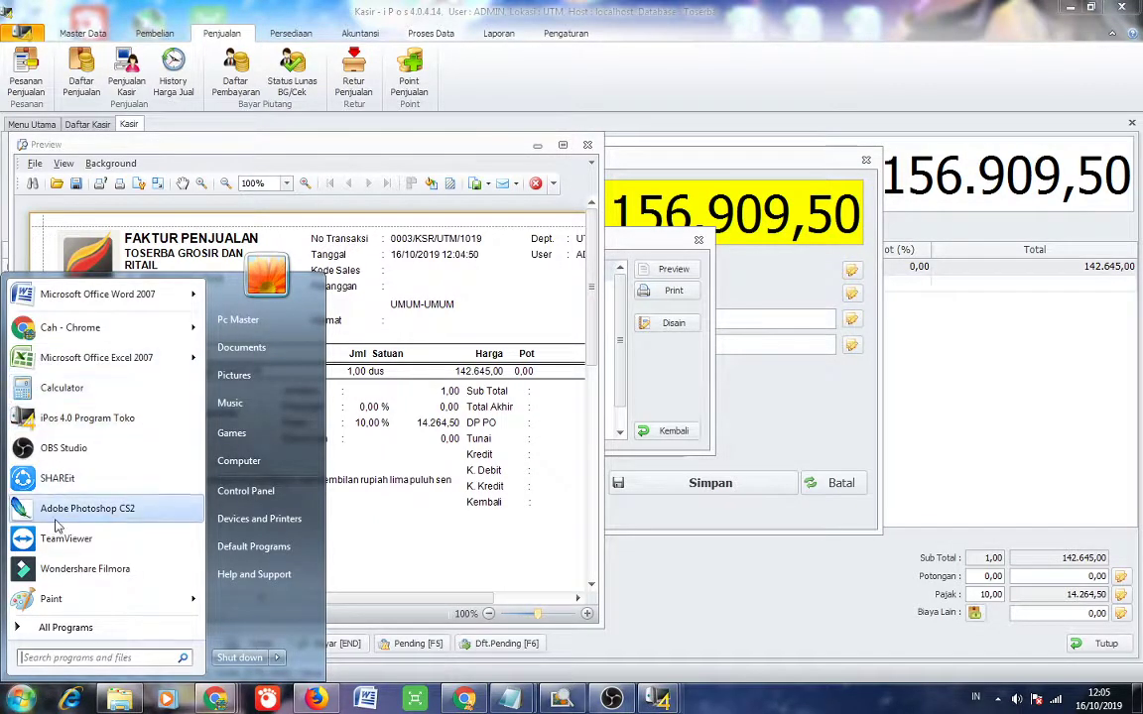
Launch Adobe Photoshop CS2, dismiss its welcome screen, and create a new blank image.
{"action": "left_click", "coordinate": [87, 508]}
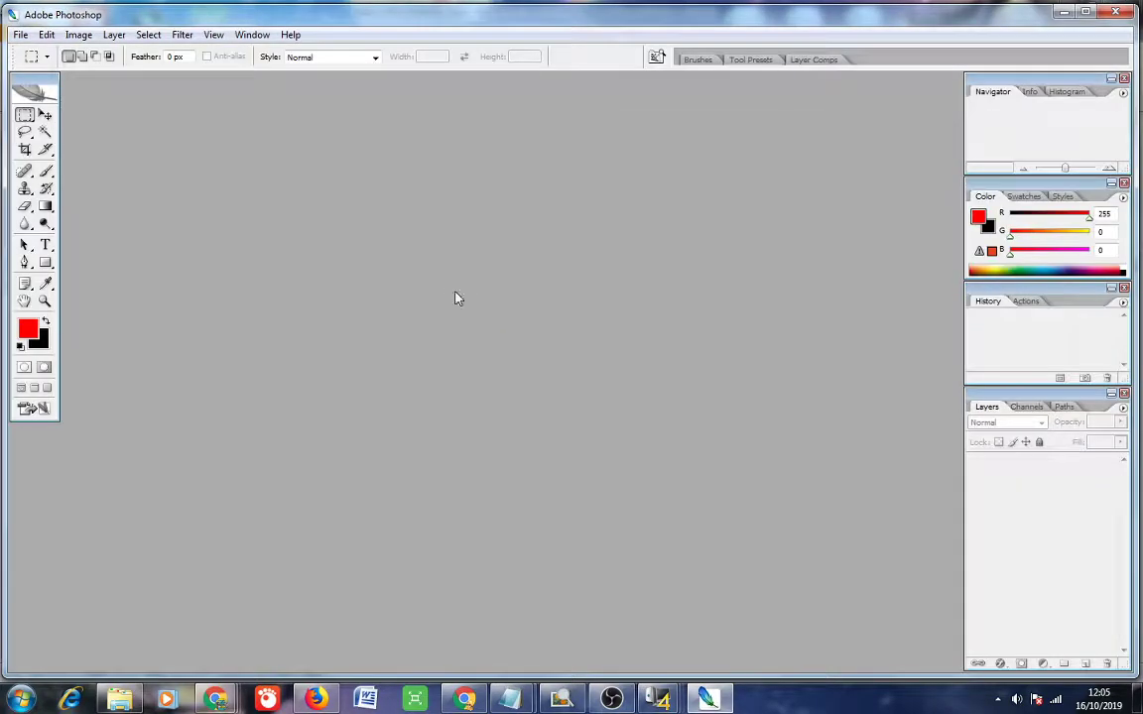
{"action": "left_click", "coordinate": [20, 35]}
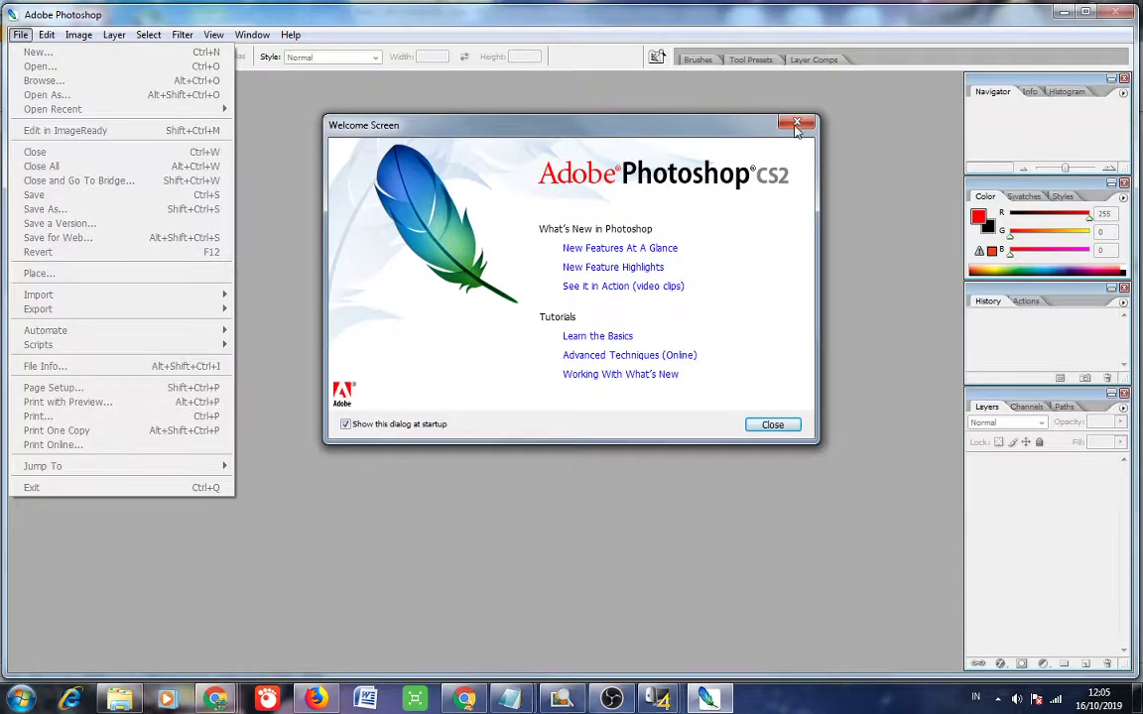
{"action": "left_click", "coordinate": [797, 124]}
{"action": "left_click", "coordinate": [20, 35]}
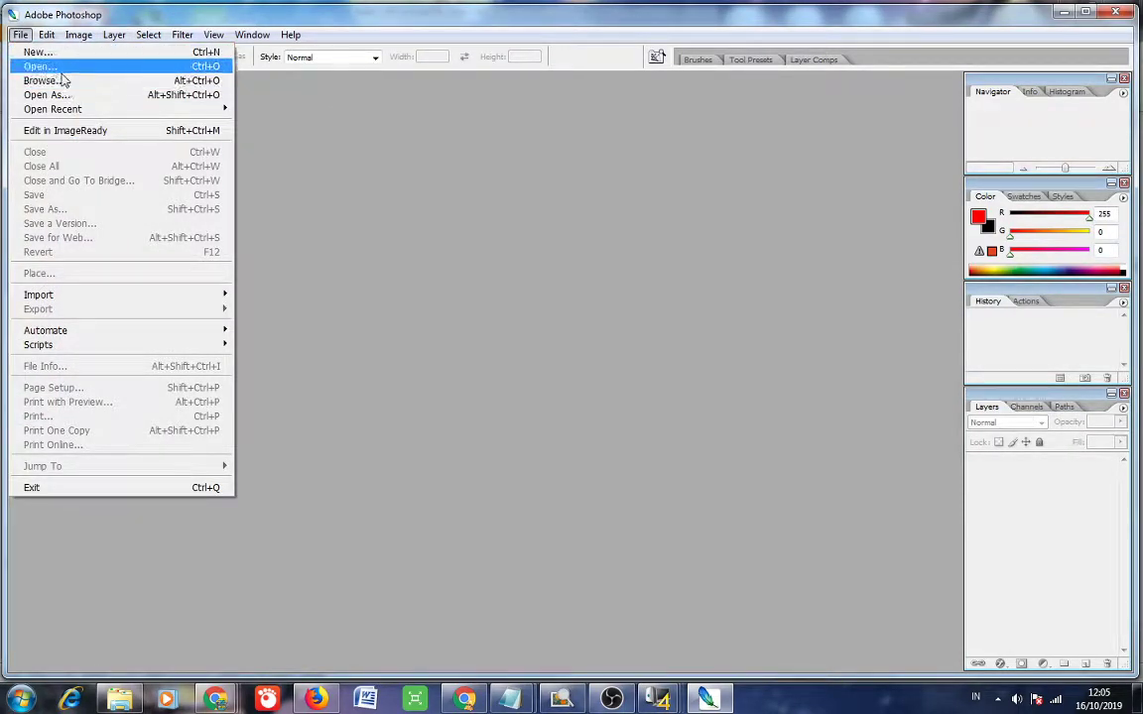
{"action": "left_click", "coordinate": [38, 52]}
{"action": "left_click", "coordinate": [719, 273]}
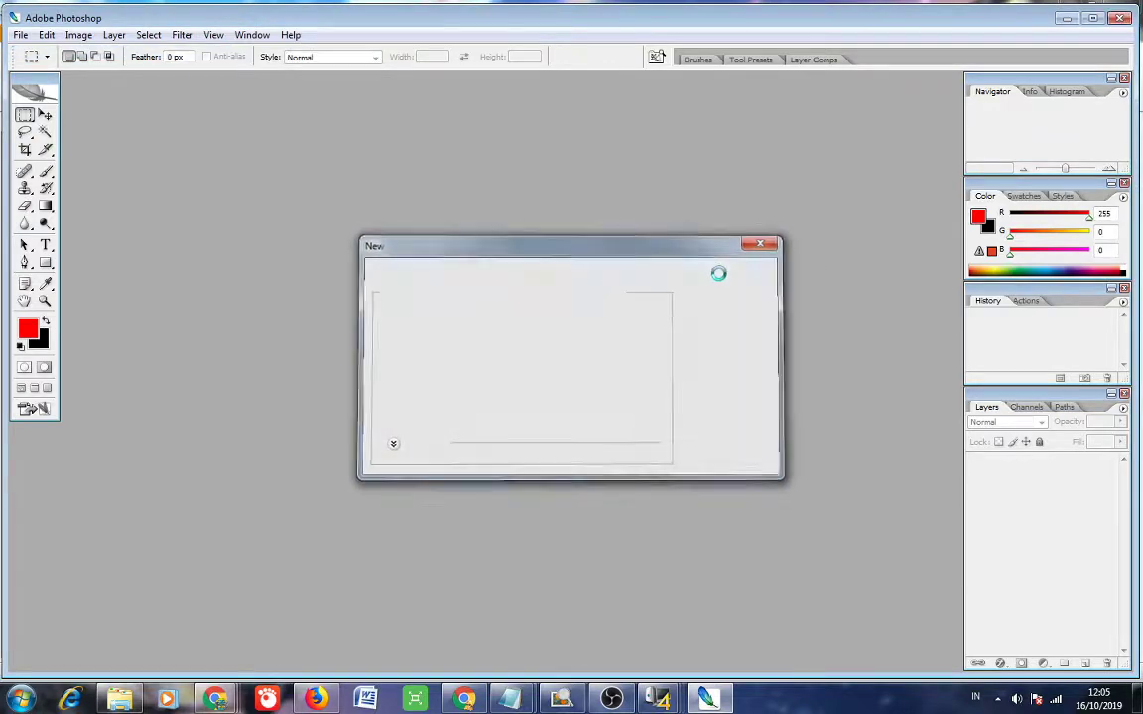
Paste the screenshot, crop it to the right-hand invoice, and start a text layer on it.
{"action": "key", "text": "ctrl+v"}
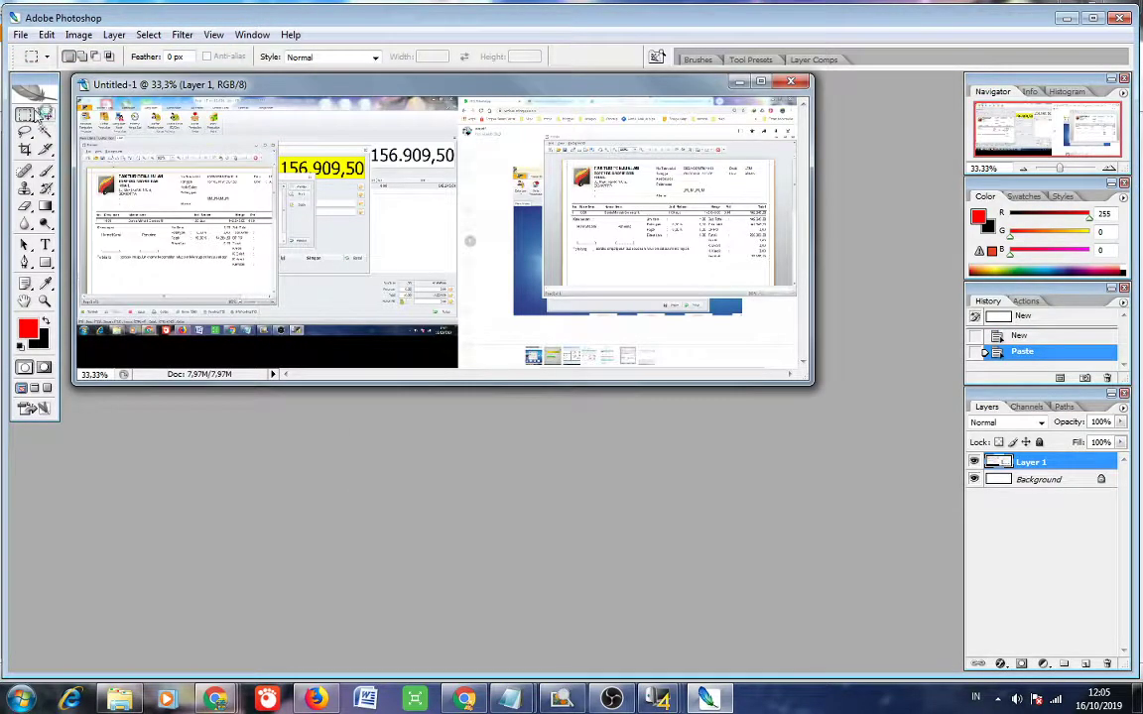
{"action": "left_click", "coordinate": [24, 148]}
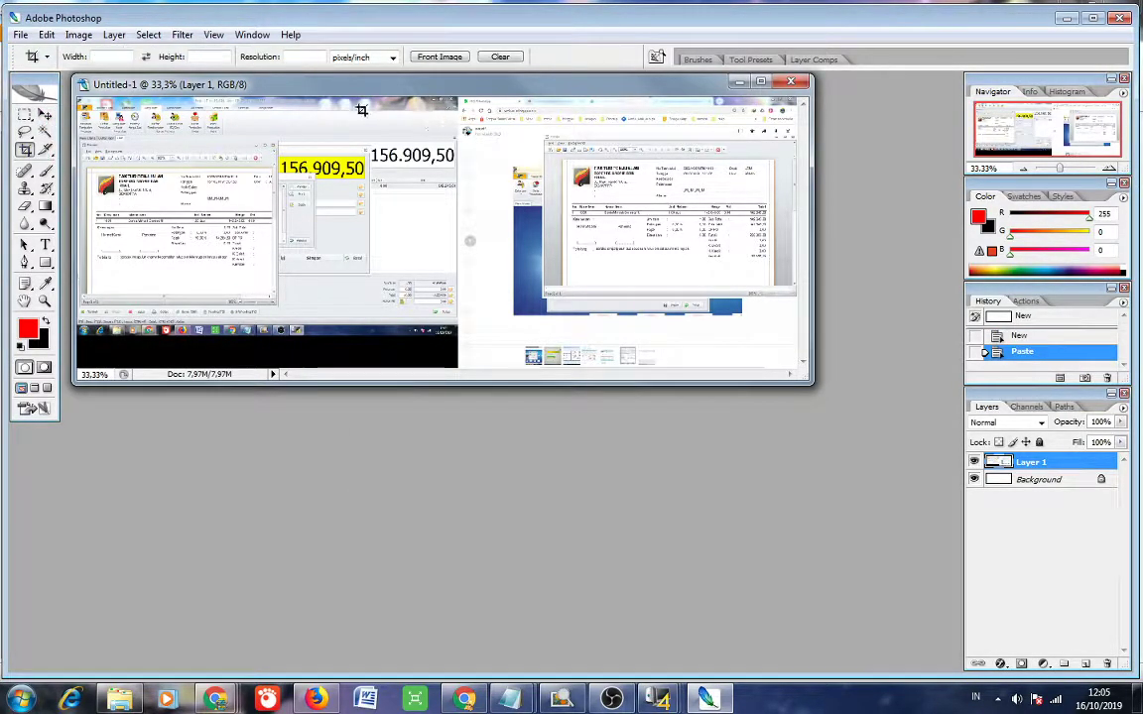
{"action": "left_click_drag", "start_coordinate": [489, 85], "coordinate": [818, 400]}
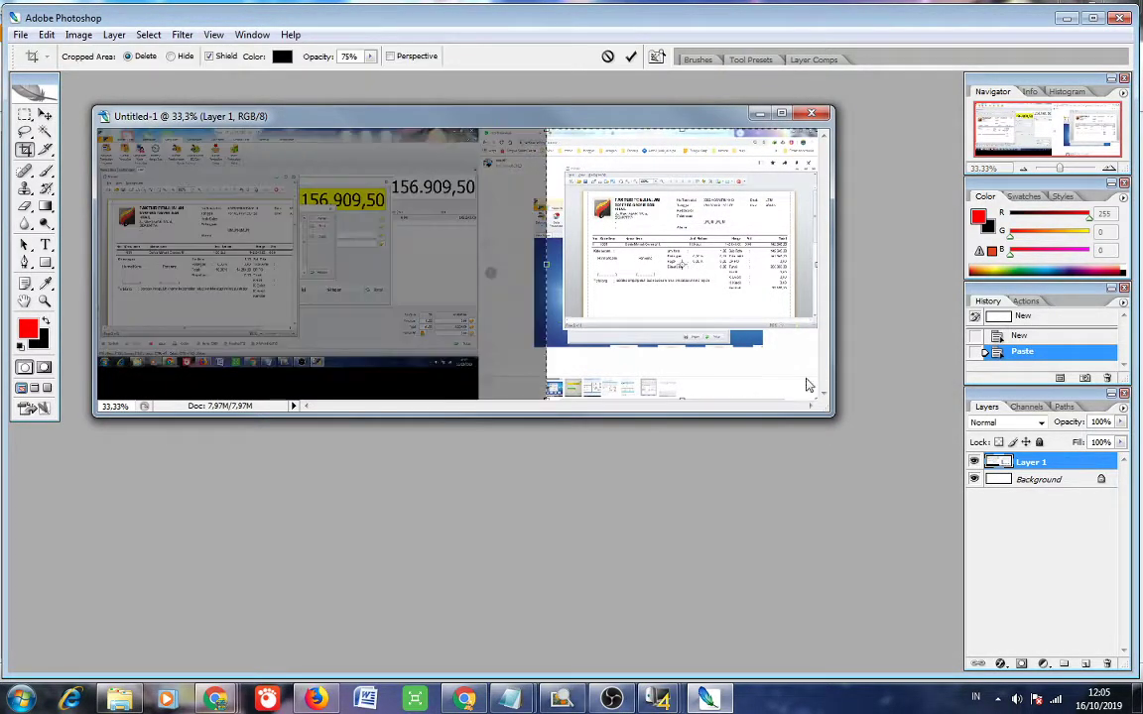
{"action": "left_click", "coordinate": [631, 60]}
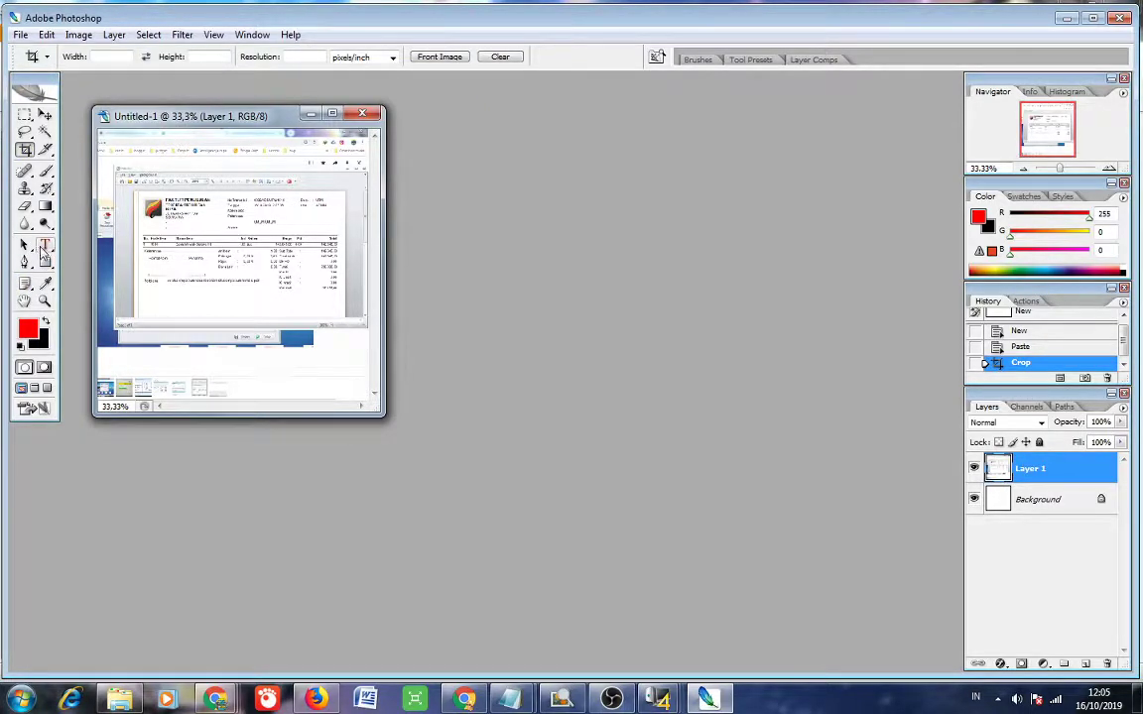
{"action": "left_click", "coordinate": [45, 245]}
{"action": "left_click", "coordinate": [188, 157]}
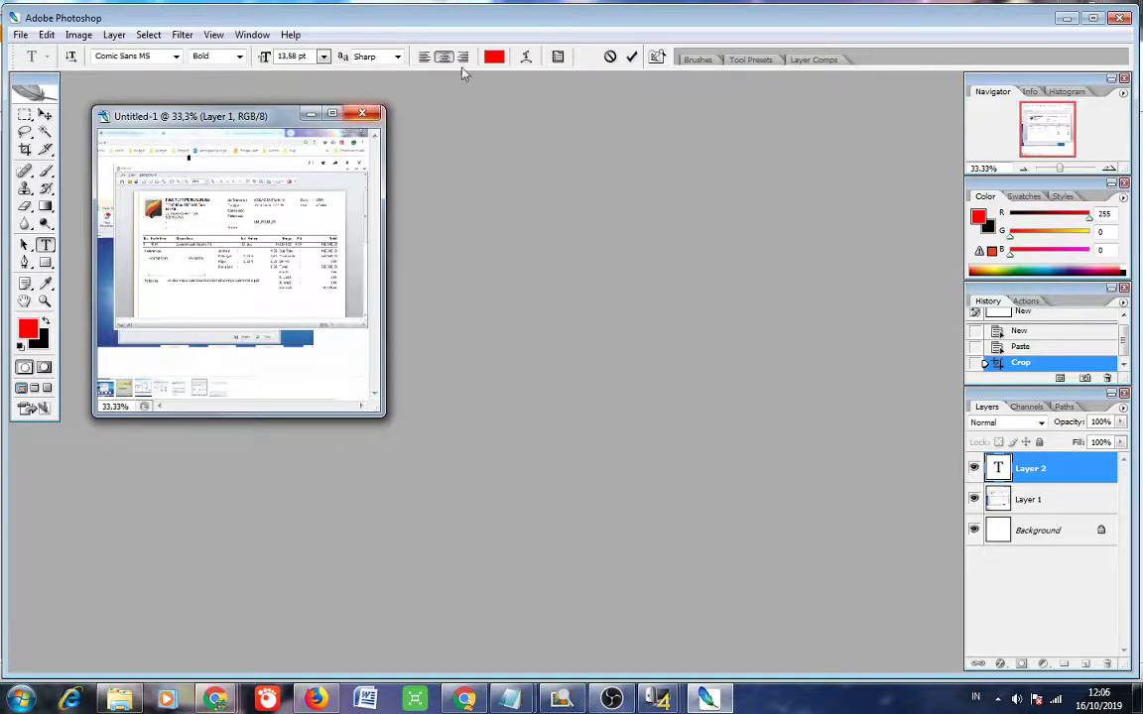
Try 14 pt and 30 pt text sizes, then discard the empty text layer.
{"action": "left_click", "coordinate": [324, 57]}
{"action": "left_click", "coordinate": [317, 203]}
{"action": "left_click", "coordinate": [323, 57]}
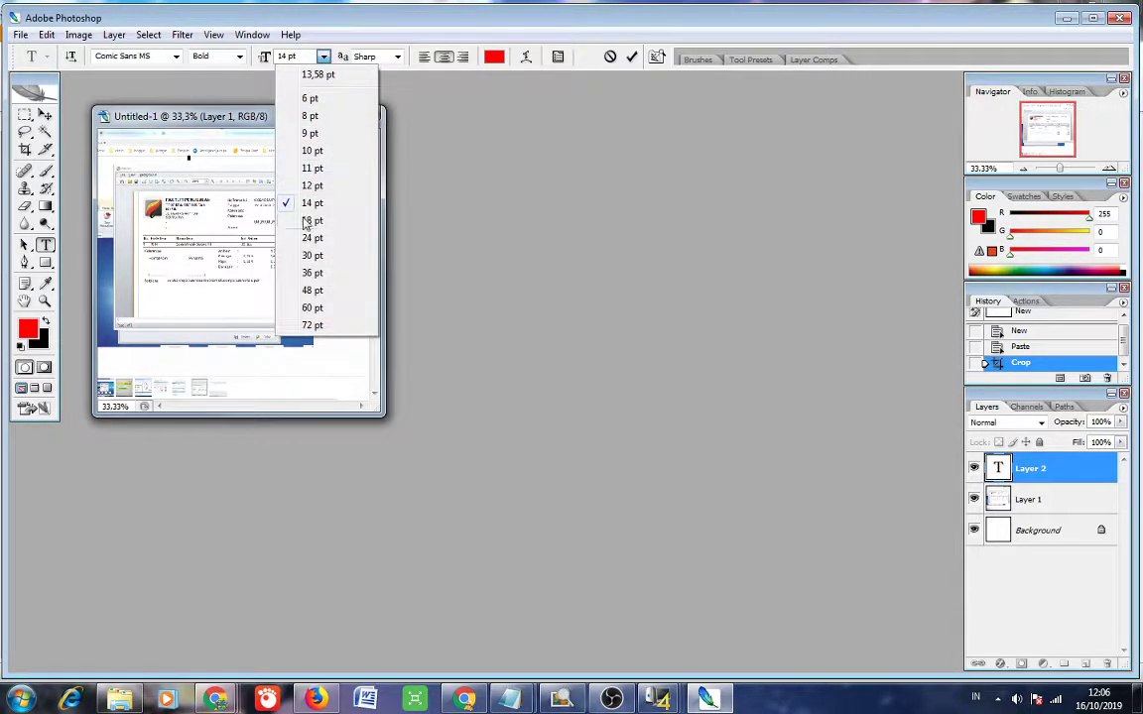
{"action": "left_click", "coordinate": [280, 227]}
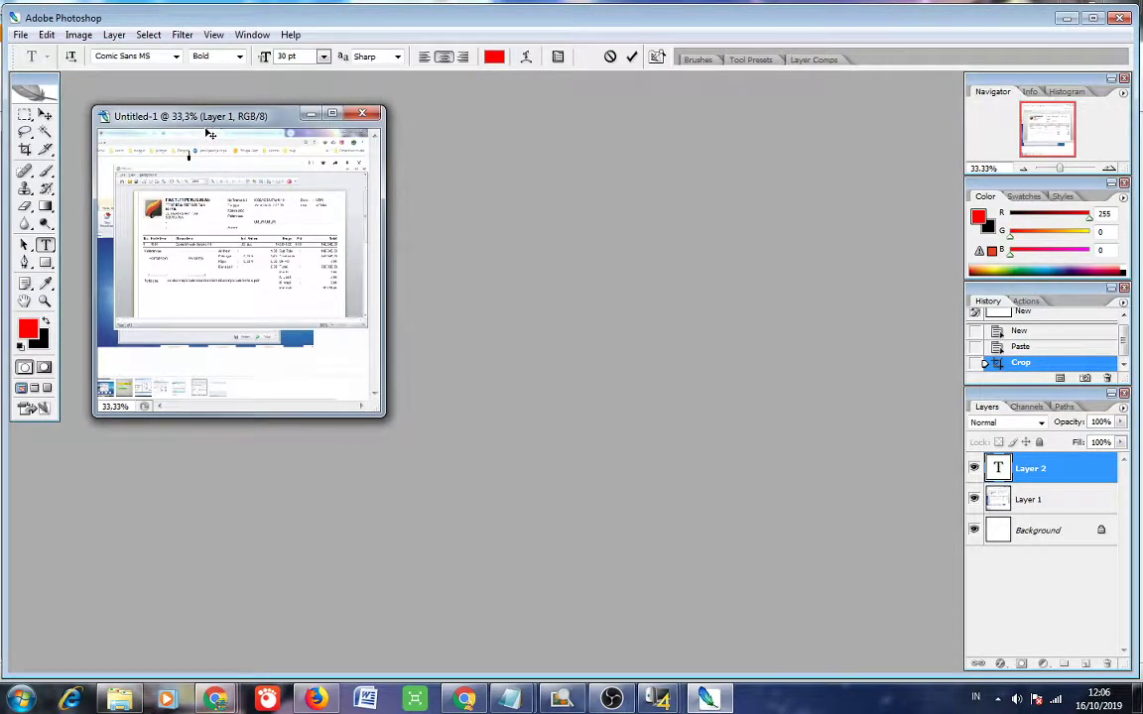
{"action": "left_click", "coordinate": [611, 56]}
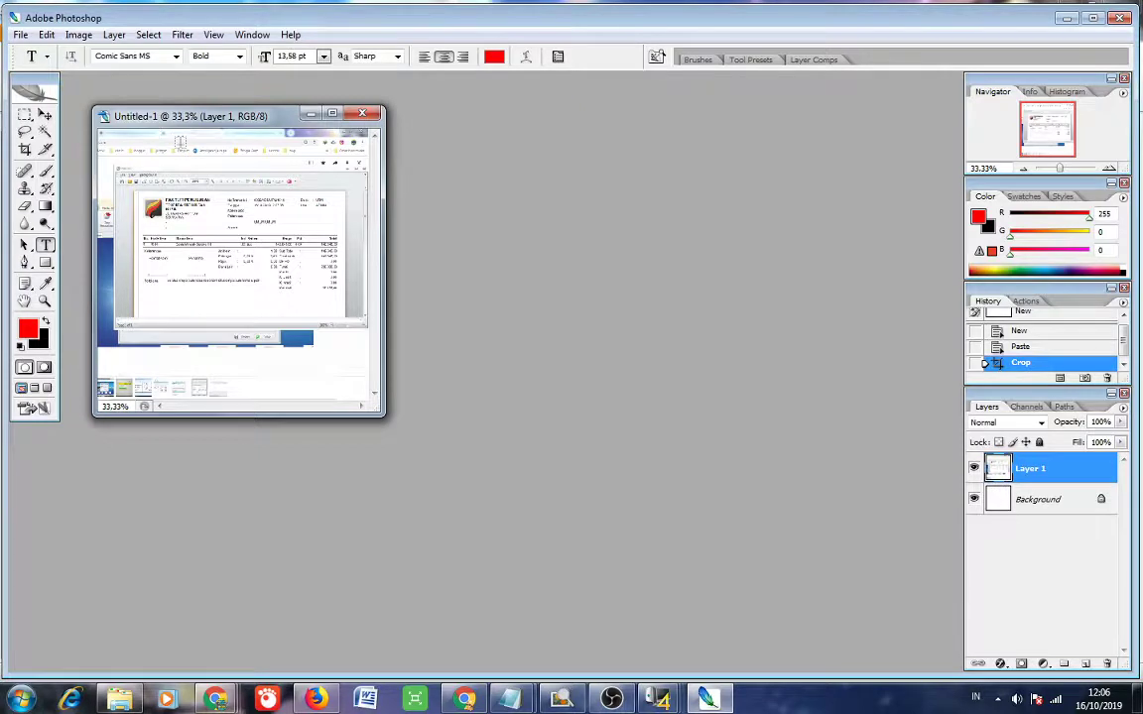
Add a 50 pt 'Sebelum ppn' caption at the top and resize Photoshop to reveal iPos.
{"action": "left_click", "coordinate": [180, 143]}
{"action": "left_click_drag", "start_coordinate": [309, 56], "coordinate": [202, 62]}
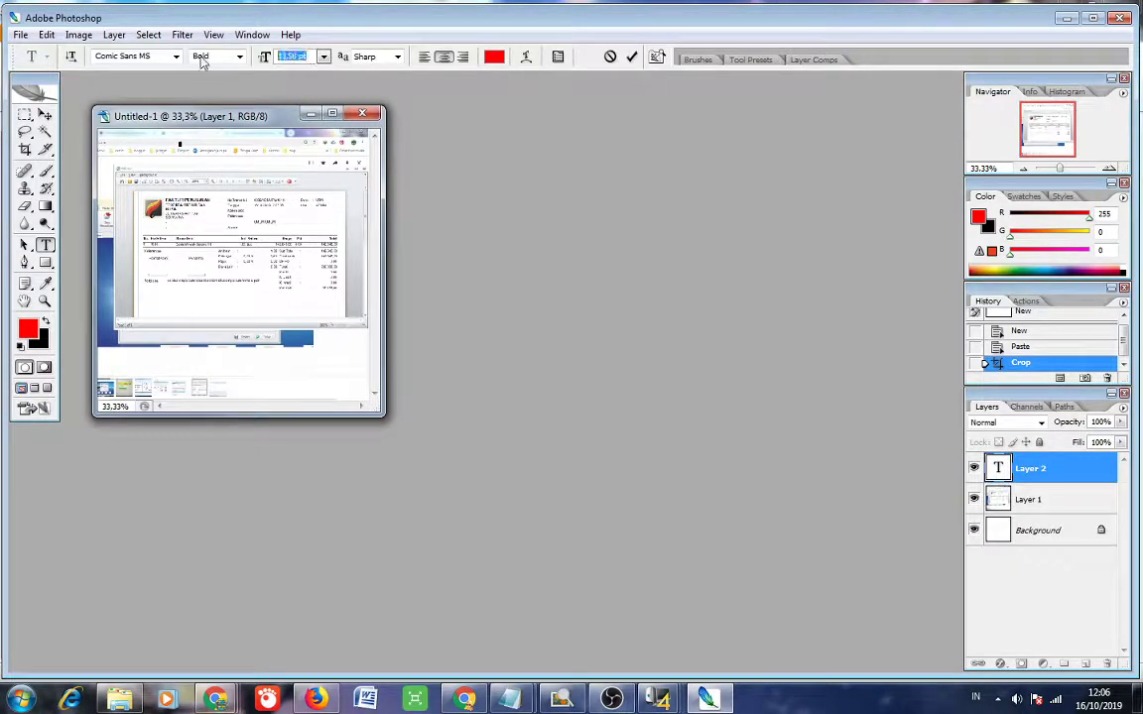
{"action": "type", "text": "50Sebelu"}
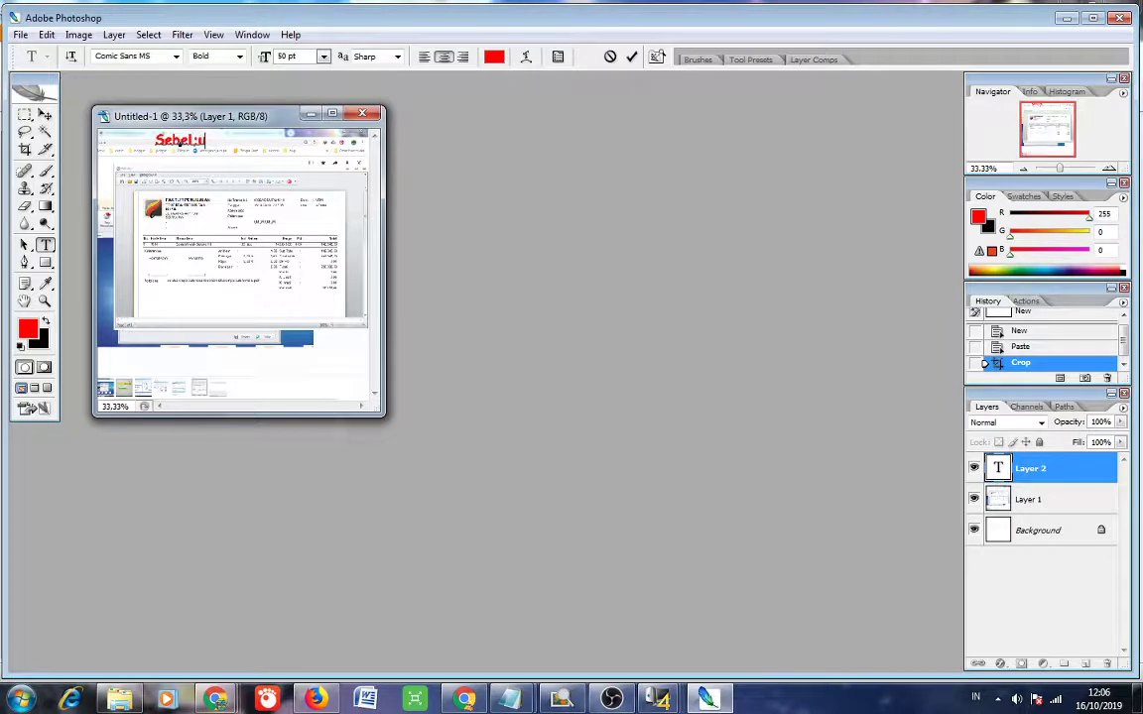
{"action": "key", "text": "BackSpace"}
{"action": "type", "text": "um ppn"}
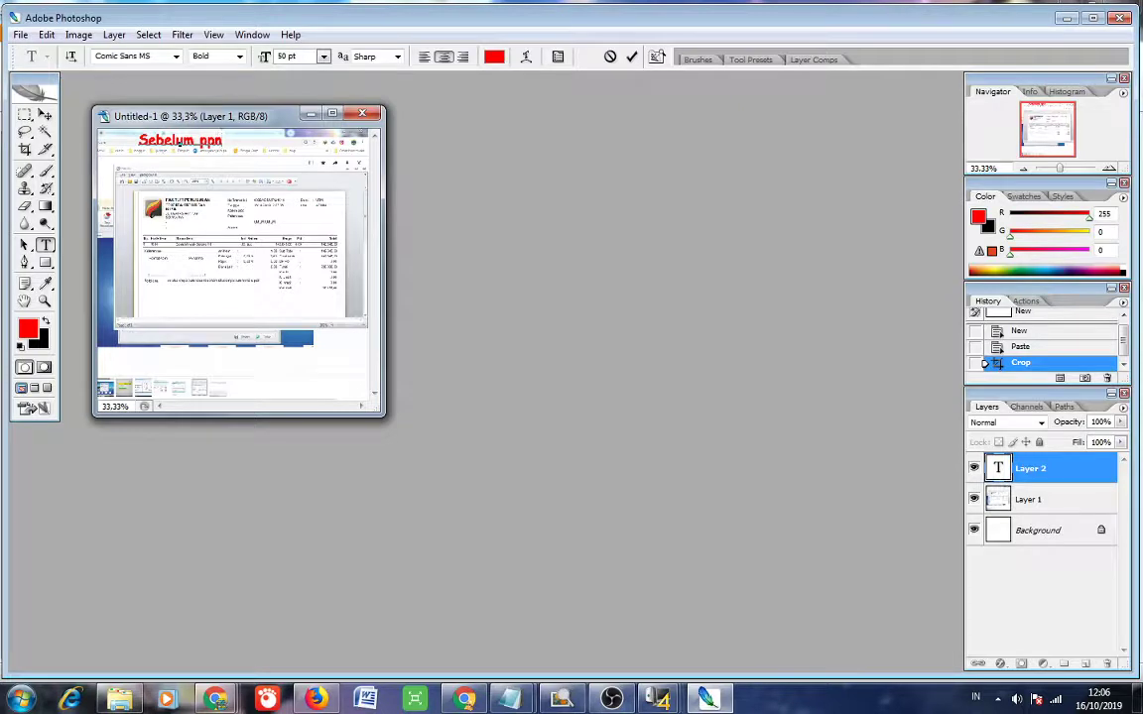
{"action": "left_click", "coordinate": [631, 56]}
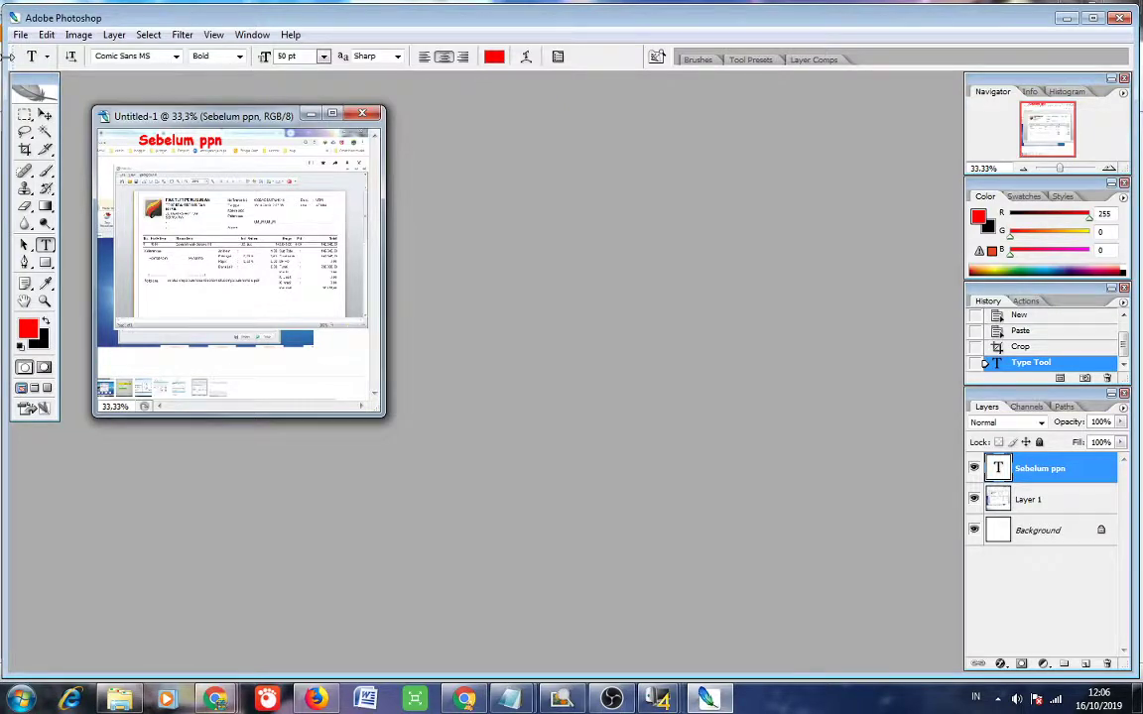
{"action": "left_click_drag", "start_coordinate": [7, 55], "coordinate": [988, 140]}
{"action": "left_click_drag", "start_coordinate": [986, 72], "coordinate": [684, 679]}
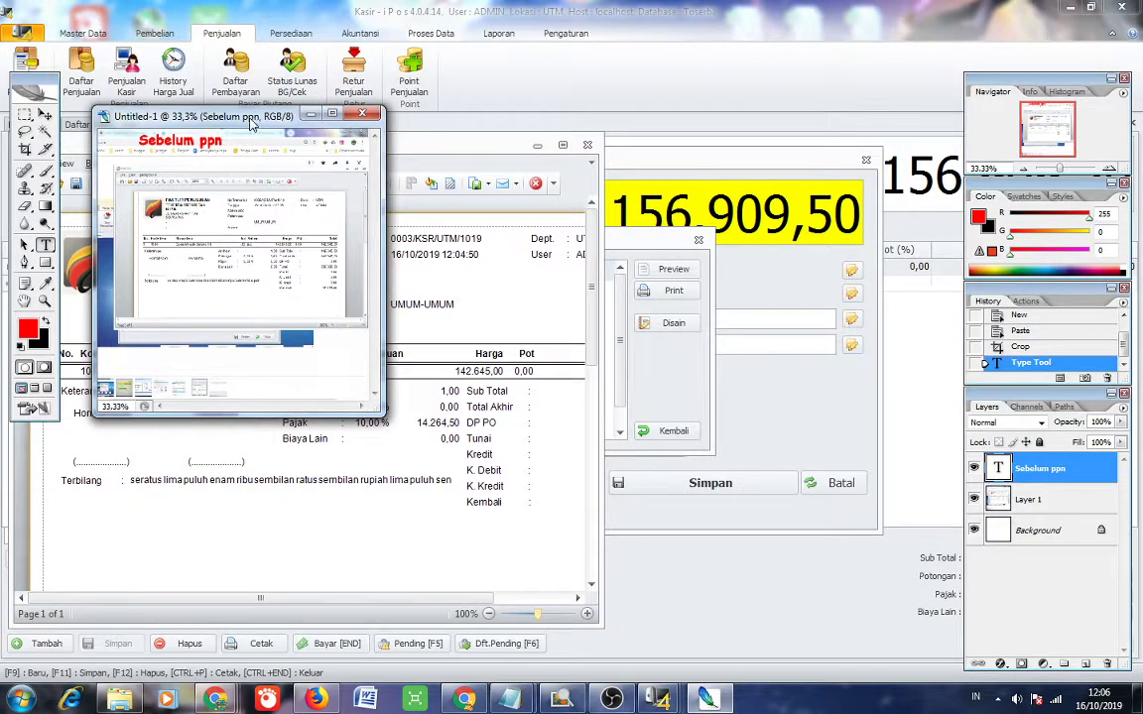
Move the Untitled-1 image beside the iPos invoice, enlarge it, and zoom in.
{"action": "left_click_drag", "start_coordinate": [238, 117], "coordinate": [765, 173]}
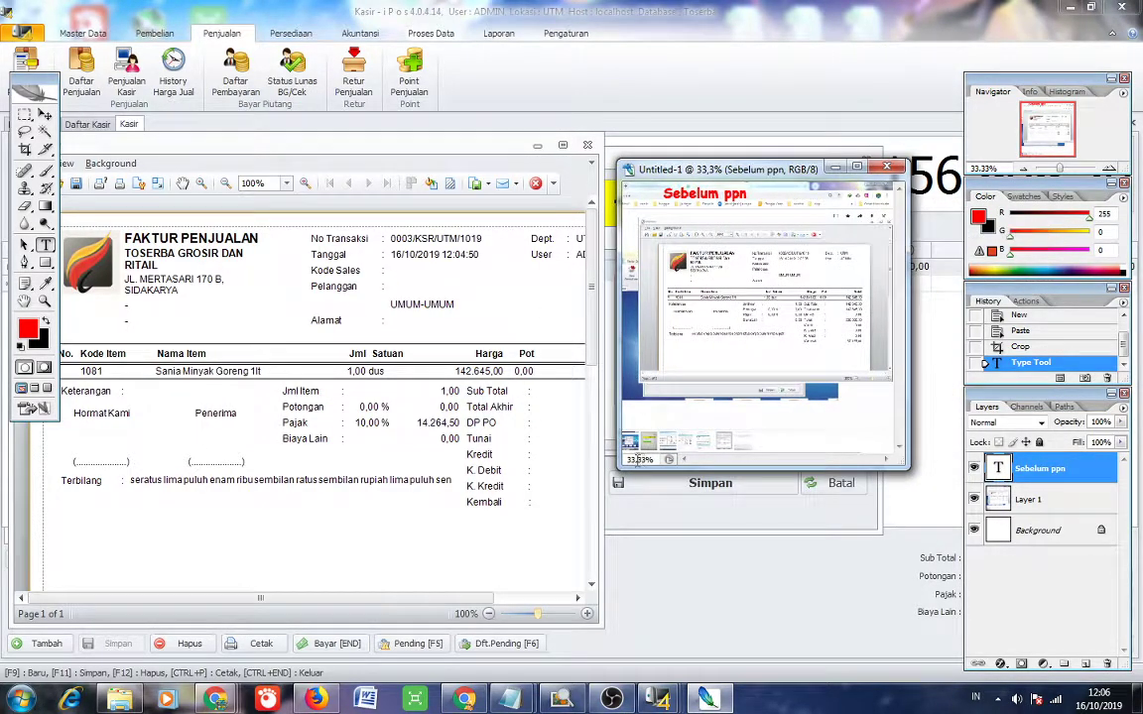
{"action": "left_click_drag", "start_coordinate": [620, 466], "coordinate": [434, 684]}
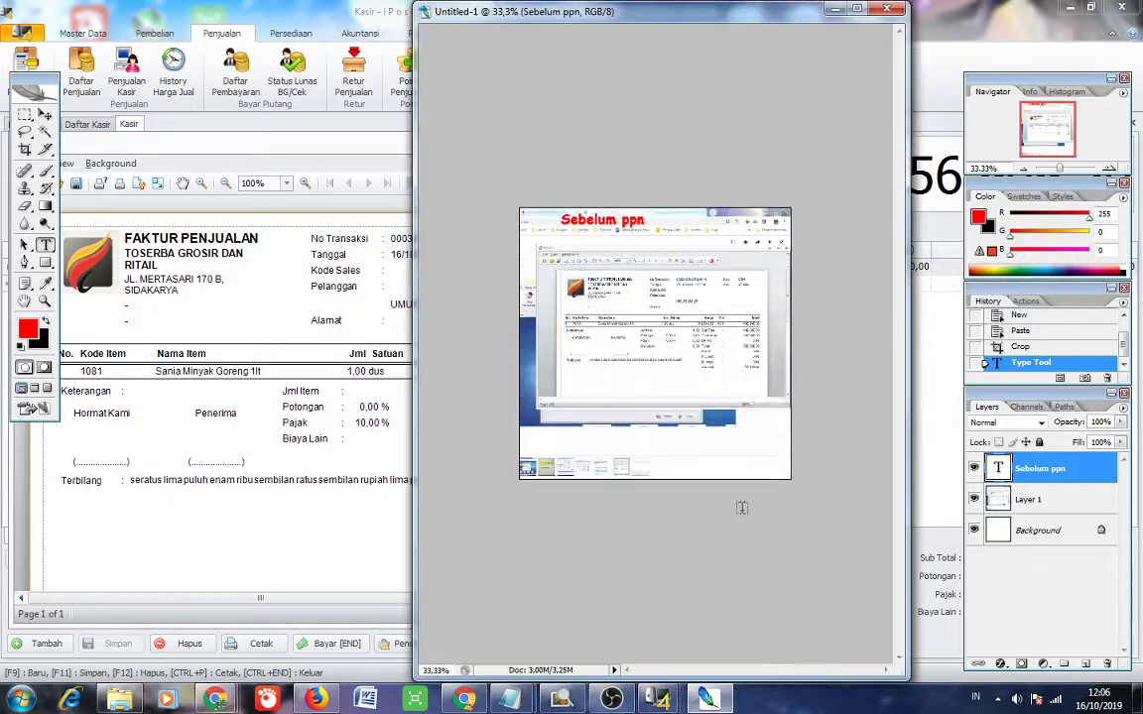
{"action": "key", "text": "ctrl+plus"}
{"action": "scroll", "coordinate": [725, 469], "scroll_direction": "up", "scroll_amount": 4}
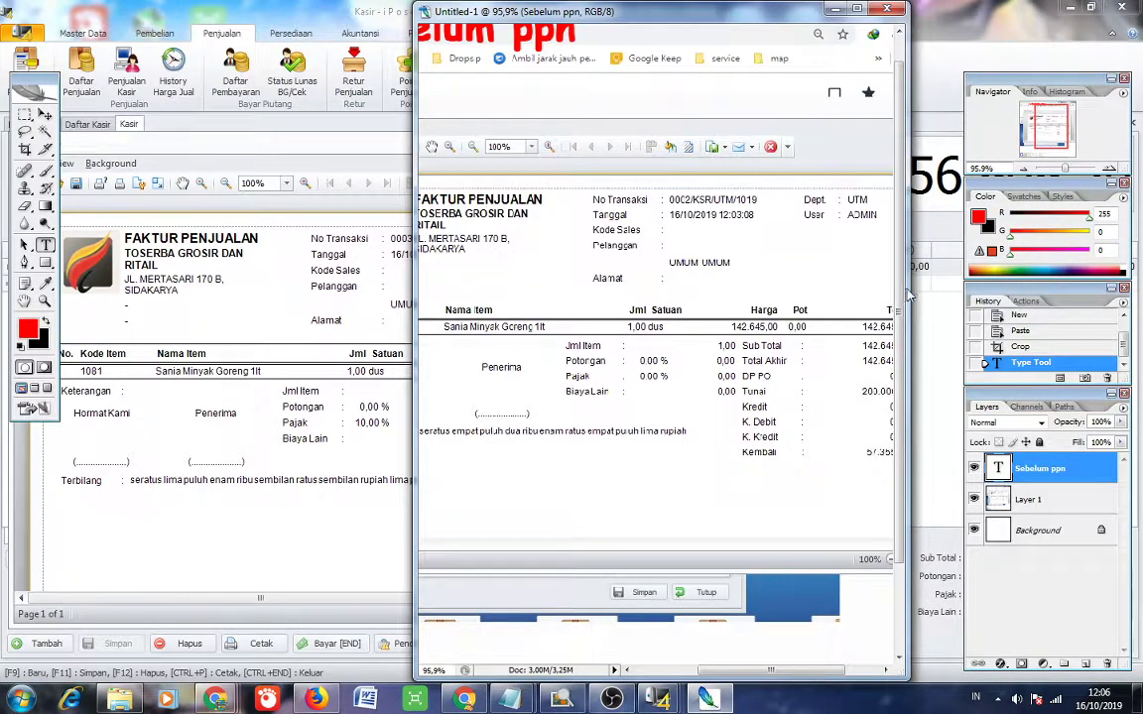
Check the taxed iPos invoice preview, then return to Photoshop and shrink the image window rightward.
{"action": "left_click", "coordinate": [709, 694]}
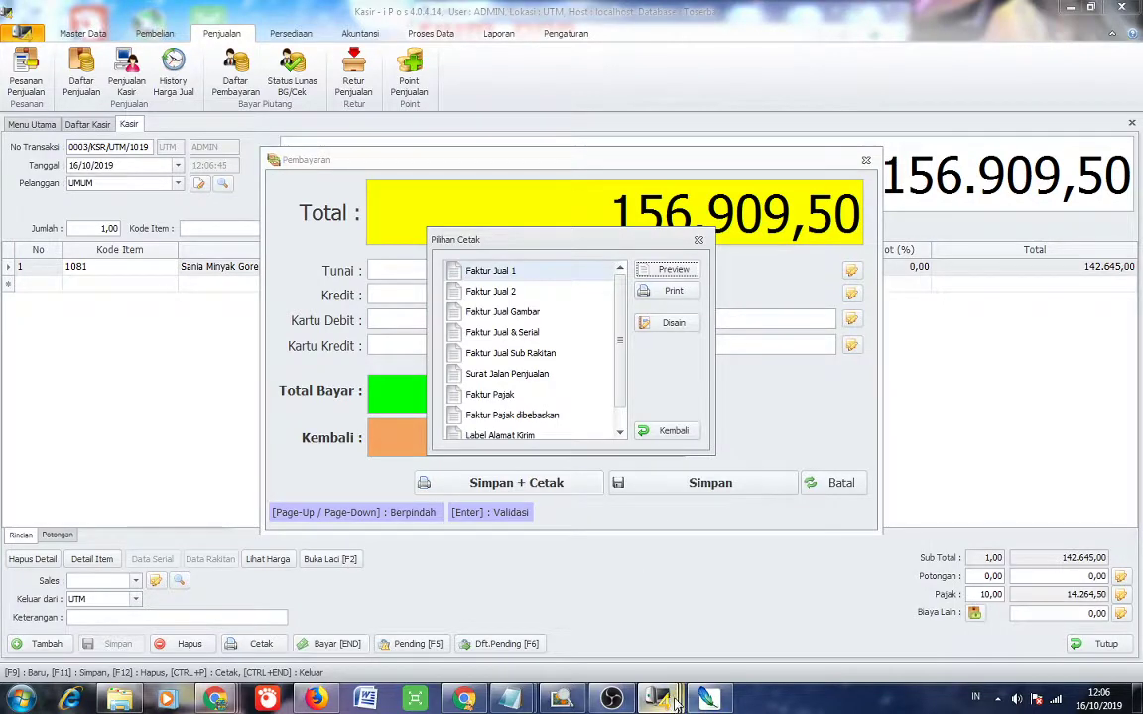
{"action": "mouse_move", "coordinate": [663, 700]}
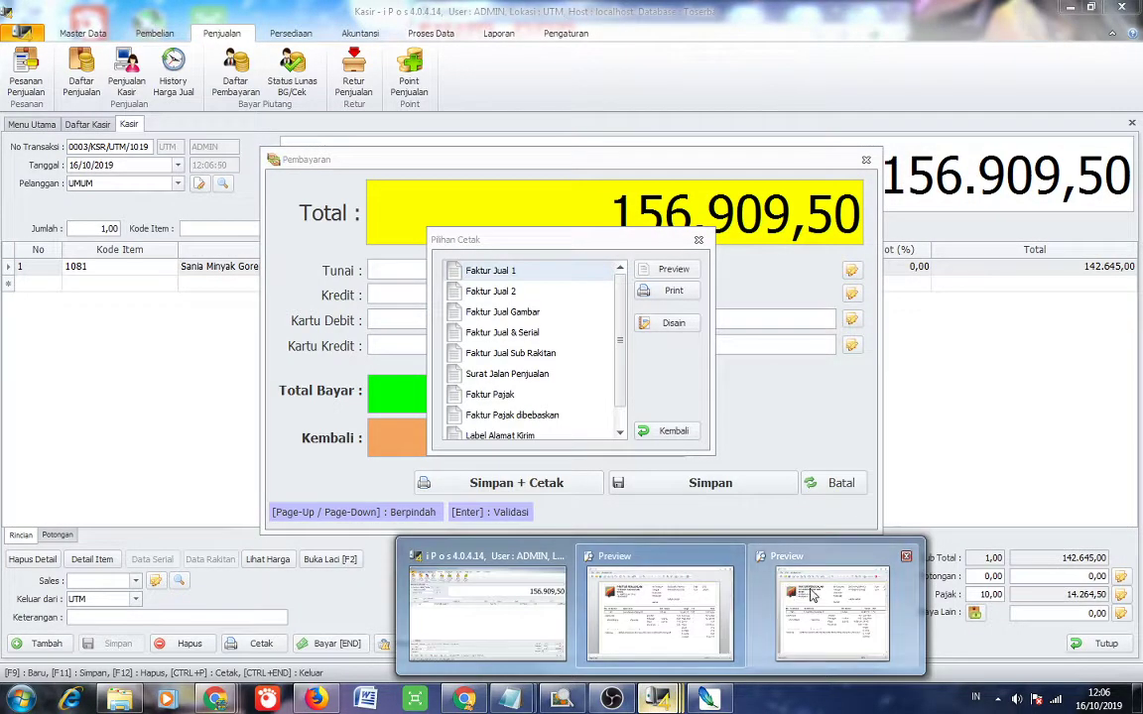
{"action": "left_click", "coordinate": [721, 659]}
{"action": "left_click", "coordinate": [724, 700]}
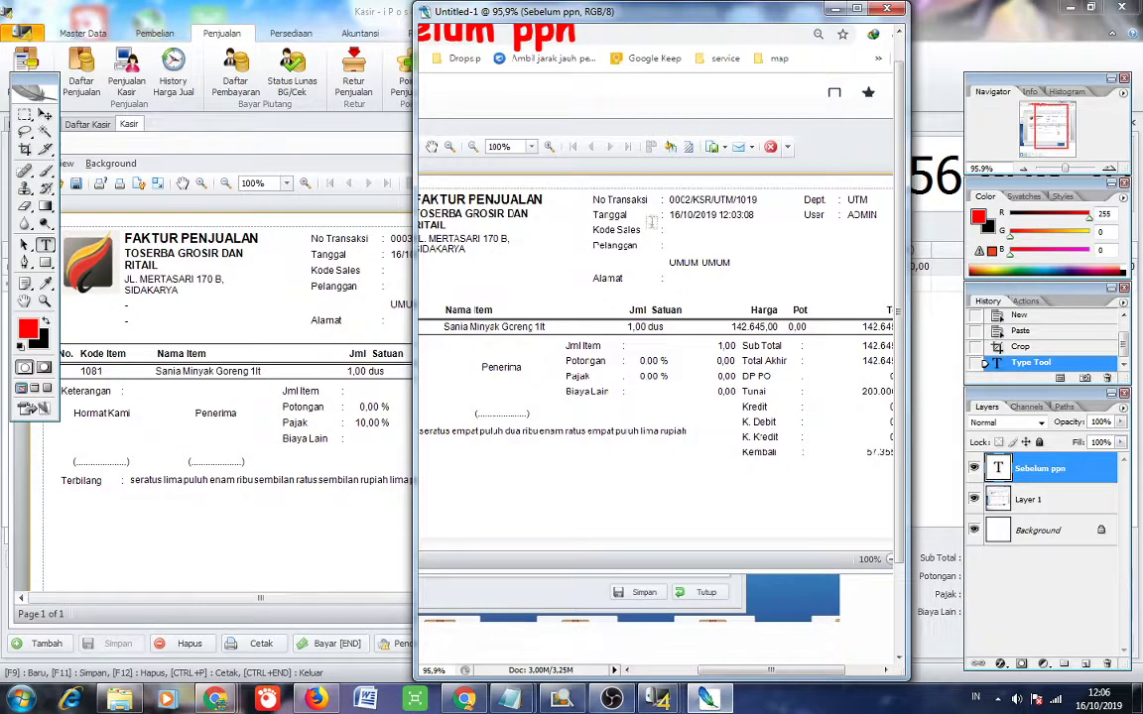
{"action": "left_click_drag", "start_coordinate": [595, 28], "coordinate": [820, 51]}
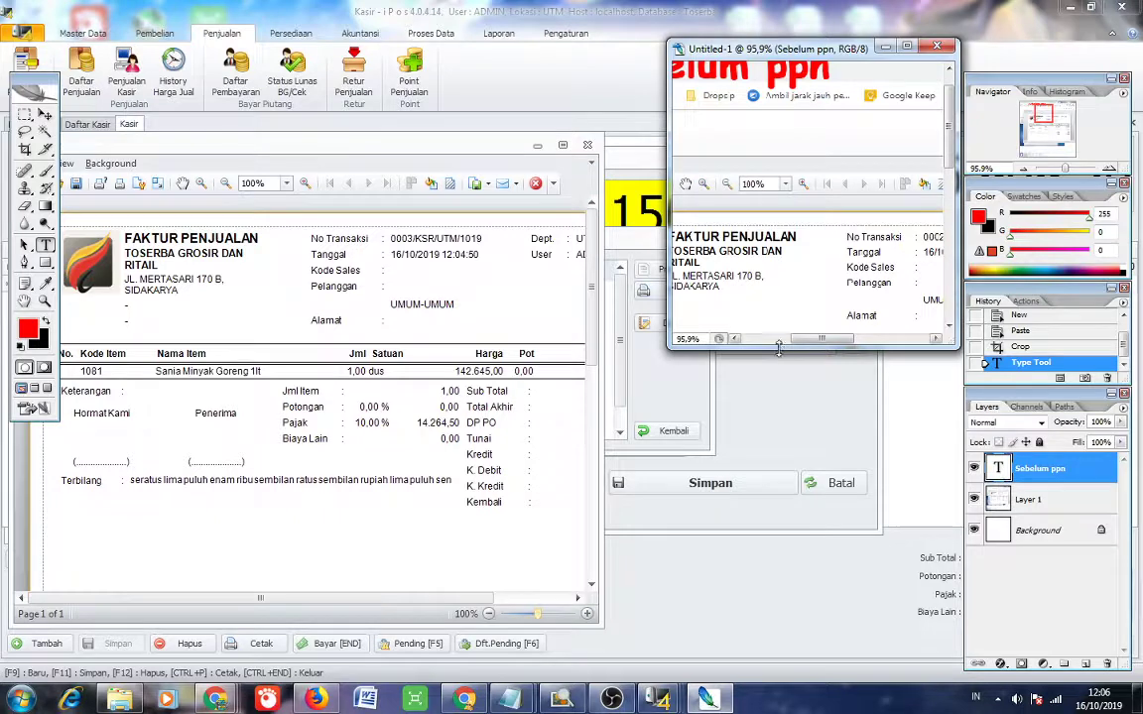
Stretch the 'Sebelum ppn' image window to full height and widen it.
{"action": "left_click_drag", "start_coordinate": [755, 350], "coordinate": [754, 695]}
{"action": "double_click", "coordinate": [754, 694]}
{"action": "mouse_move", "coordinate": [958, 396]}
{"action": "left_mouse_down"}
{"action": "mouse_move", "coordinate": [1032, 396]}
{"action": "mouse_move", "coordinate": [962, 395]}
{"action": "left_mouse_up"}
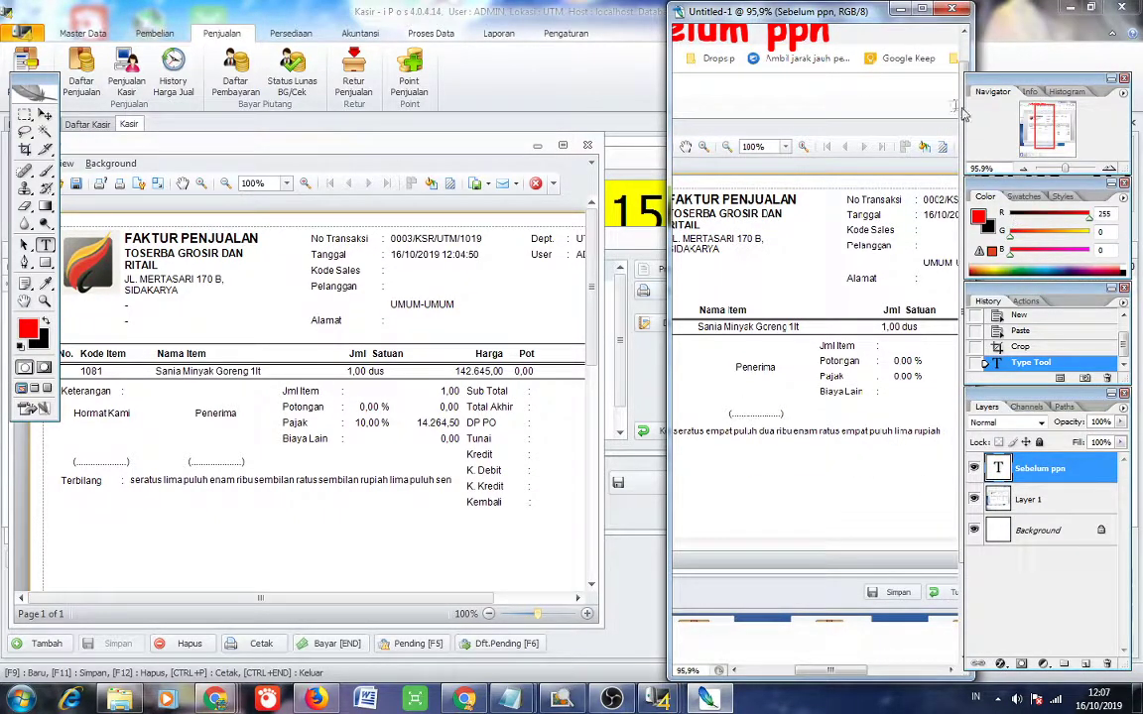
{"action": "left_click_drag", "start_coordinate": [766, 9], "coordinate": [706, 12]}
{"action": "left_click_drag", "start_coordinate": [608, 293], "coordinate": [514, 300]}
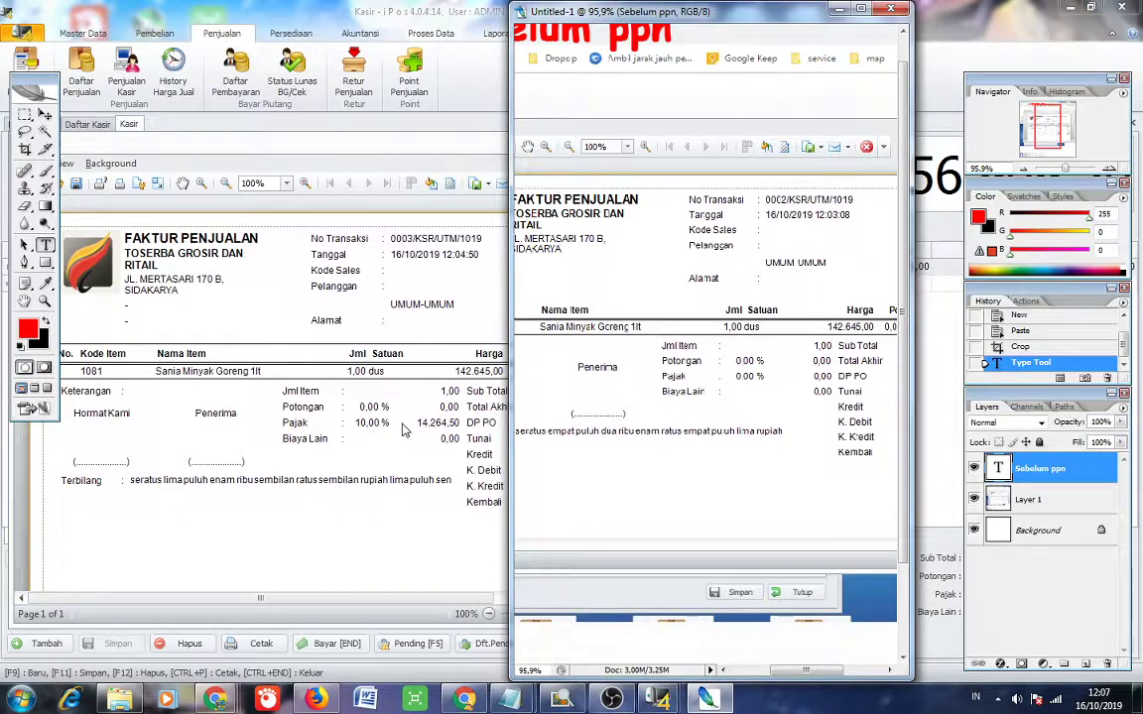
Shift the image window right to uncover the iPos invoice and bring the preview forward.
{"action": "left_click_drag", "start_coordinate": [629, 12], "coordinate": [685, 12]}
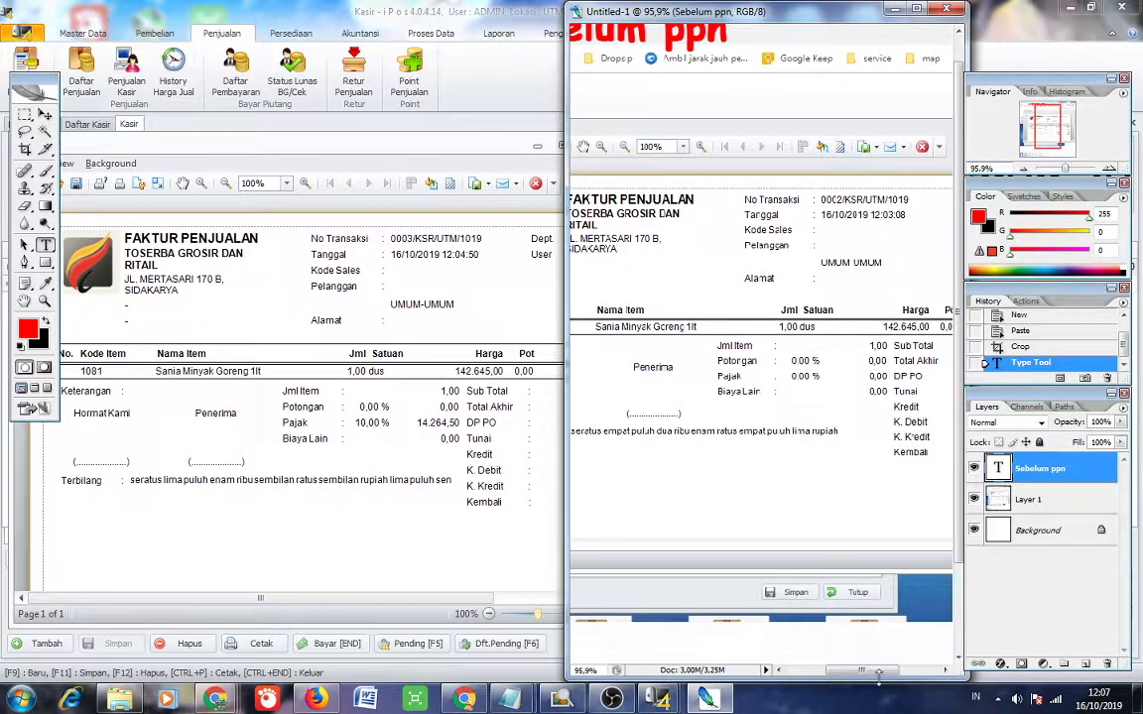
{"action": "left_click_drag", "start_coordinate": [878, 673], "coordinate": [913, 673]}
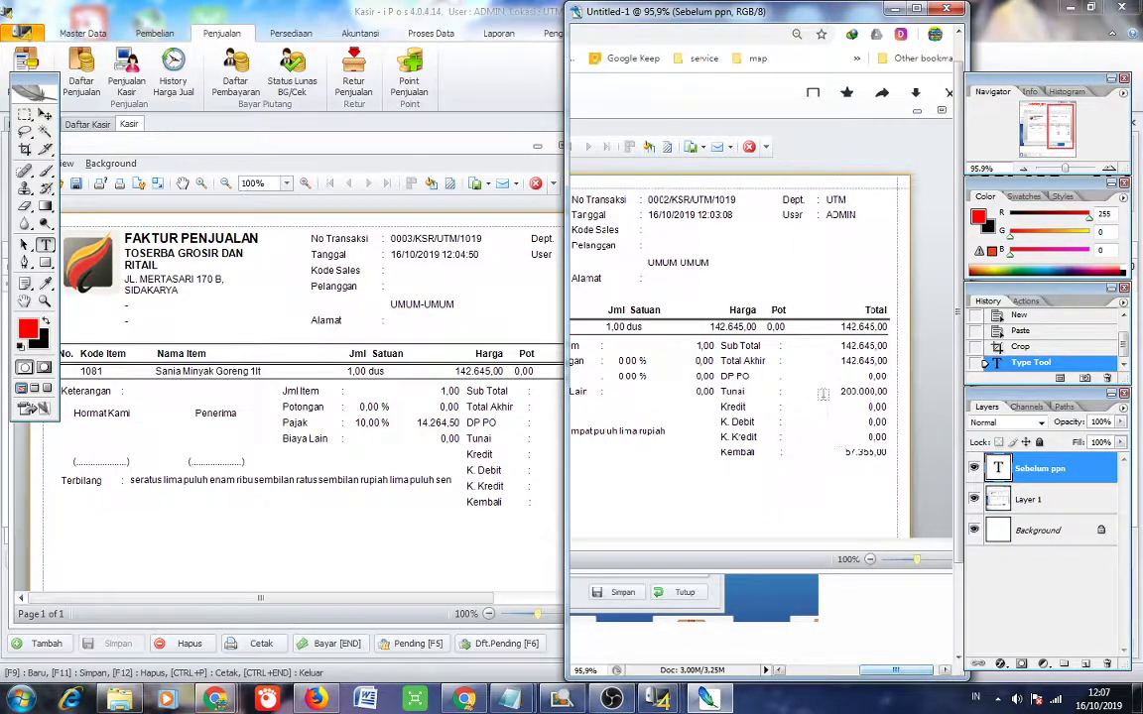
{"action": "left_click_drag", "start_coordinate": [631, 11], "coordinate": [669, 12]}
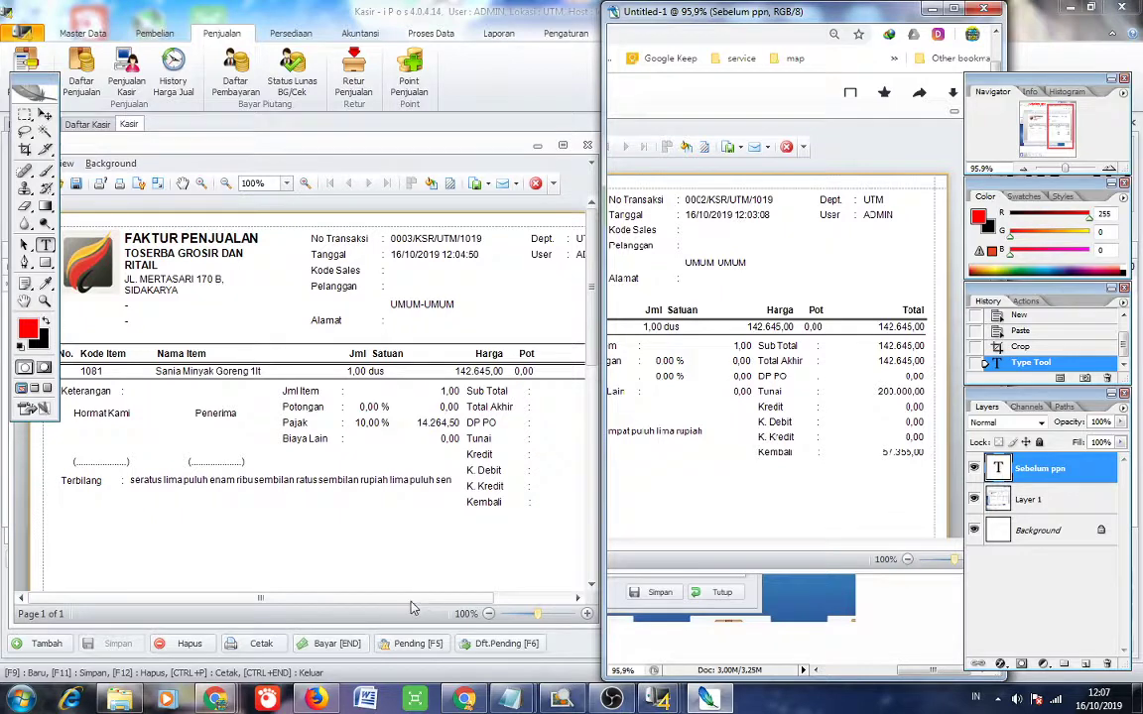
{"action": "left_click", "coordinate": [424, 597]}
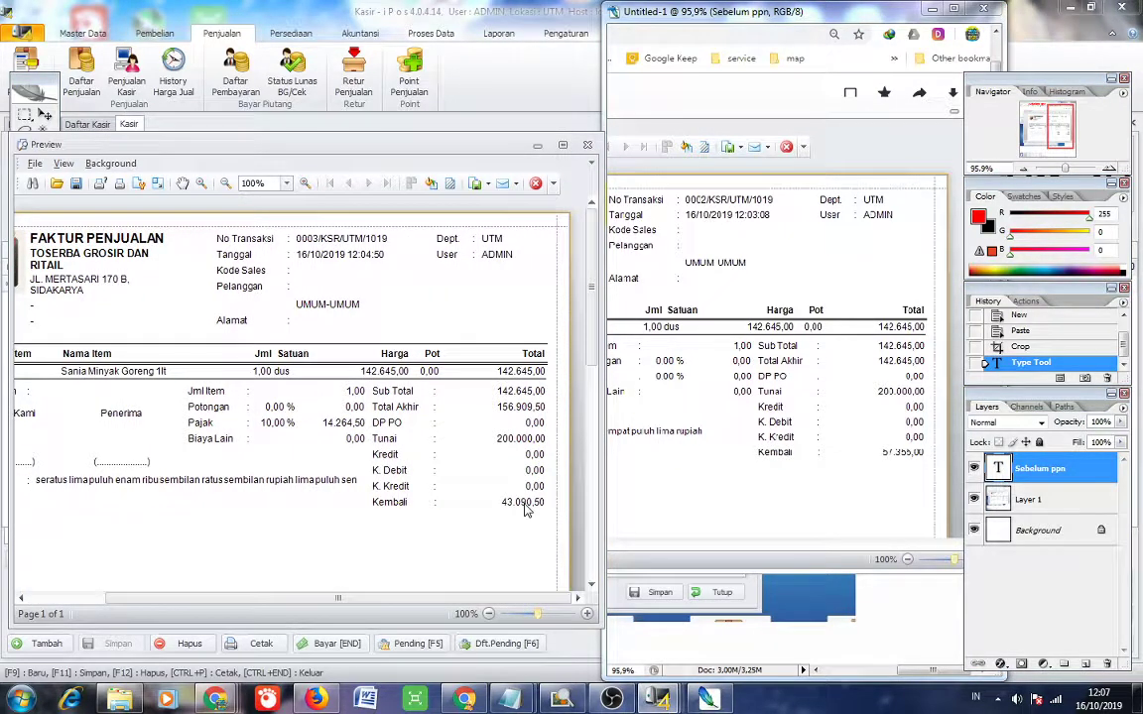